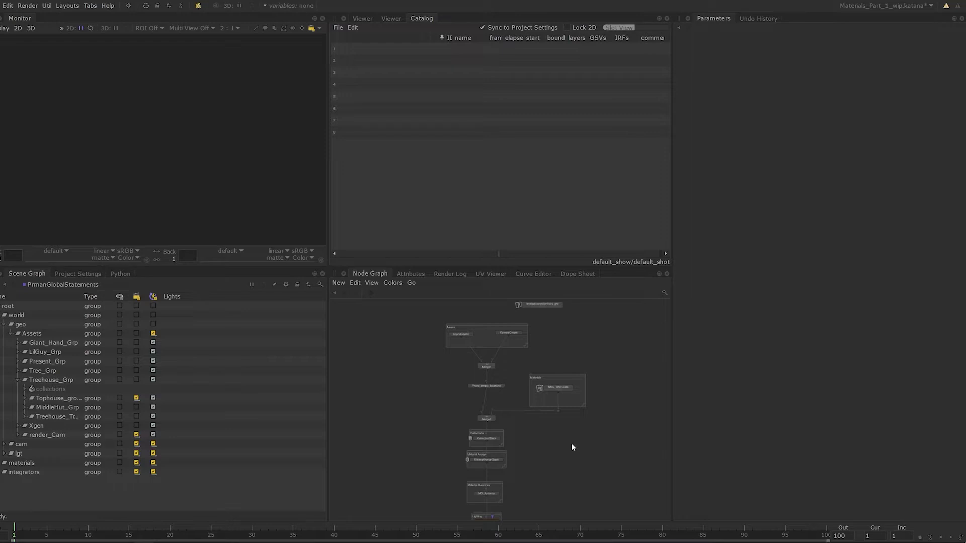
# - Zoom onto the Materials backdrop and load NMC_treeHouse into the Parameters tab for editing
pyautogui.scroll(3, 584, 388)
pyautogui.click(552, 389)
pyautogui.press('e')
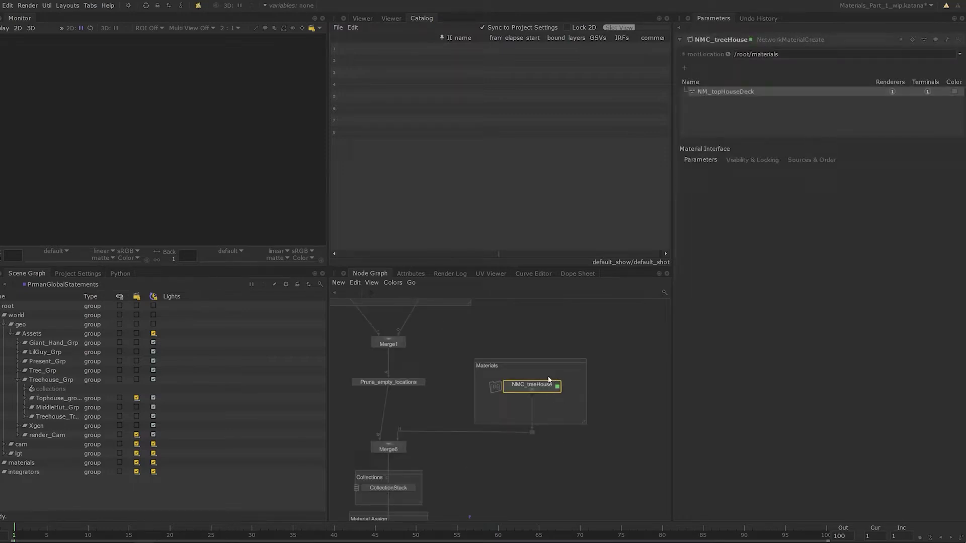
pyautogui.scroll(2, 545, 386)
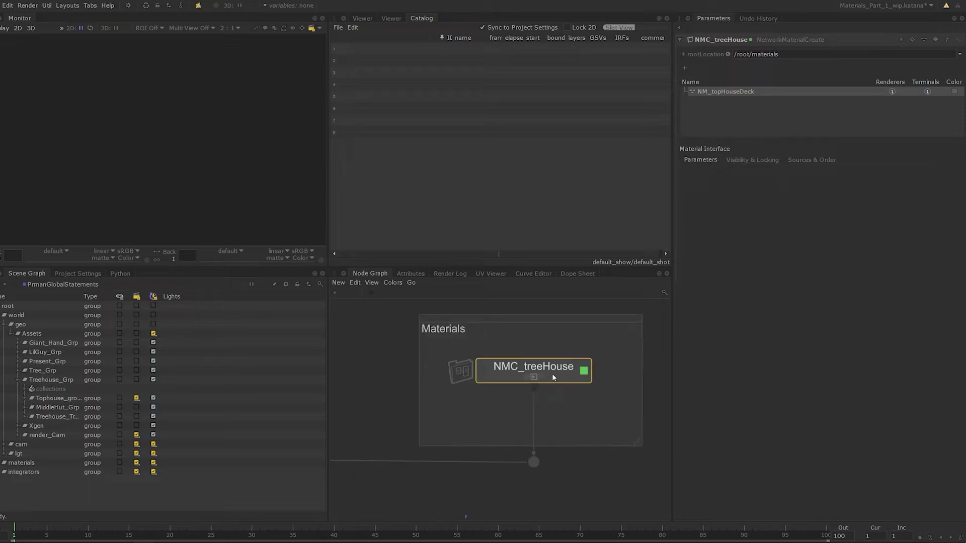
pyautogui.hotkey('ctrl', 'Return')
pyautogui.click(506, 325)
pyautogui.press('e')
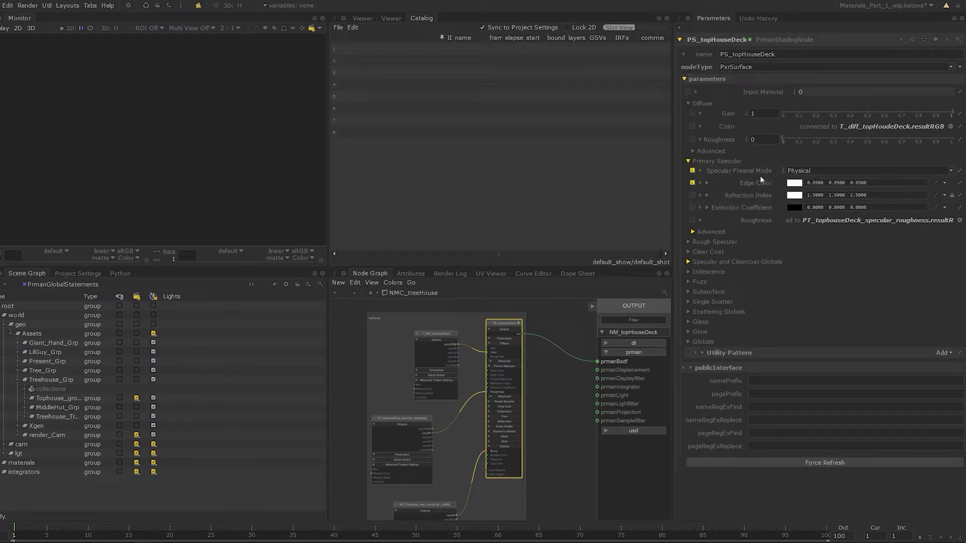
pyautogui.click(372, 292)
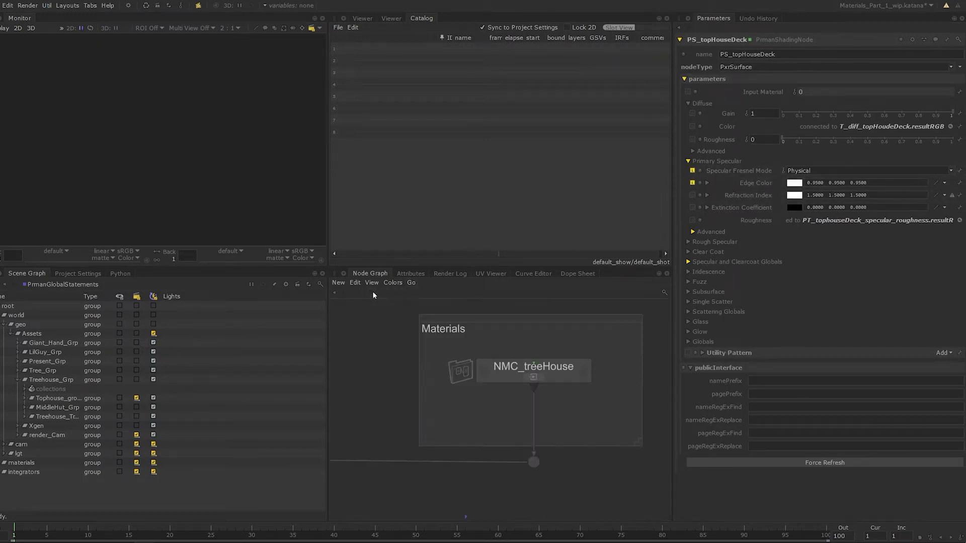
pyautogui.doubleClick(532, 401)
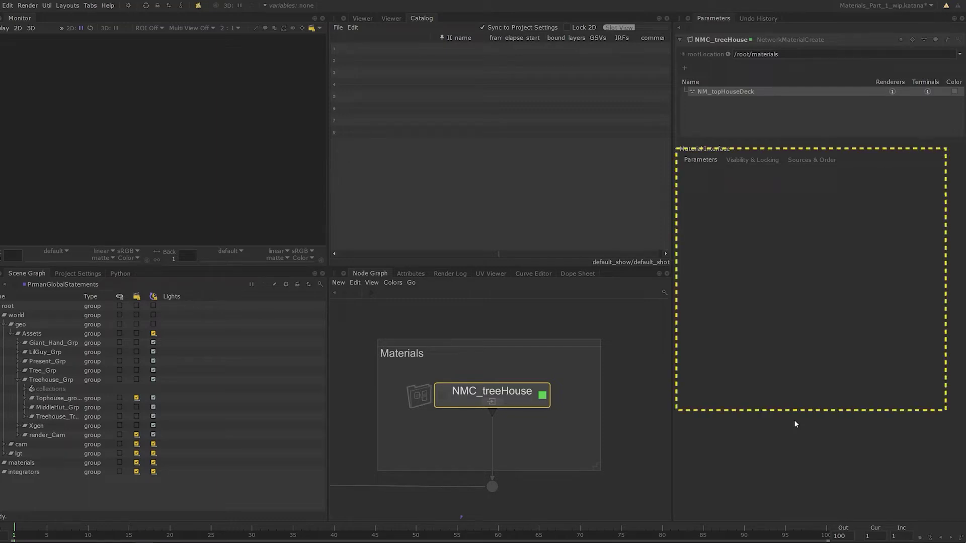
# - Add PS_topHouseDeck's Diffuse Gain to the NMC_treeHouse Material Interface, then return to the Materials level
pyautogui.hotkey('ctrl', 'Return')
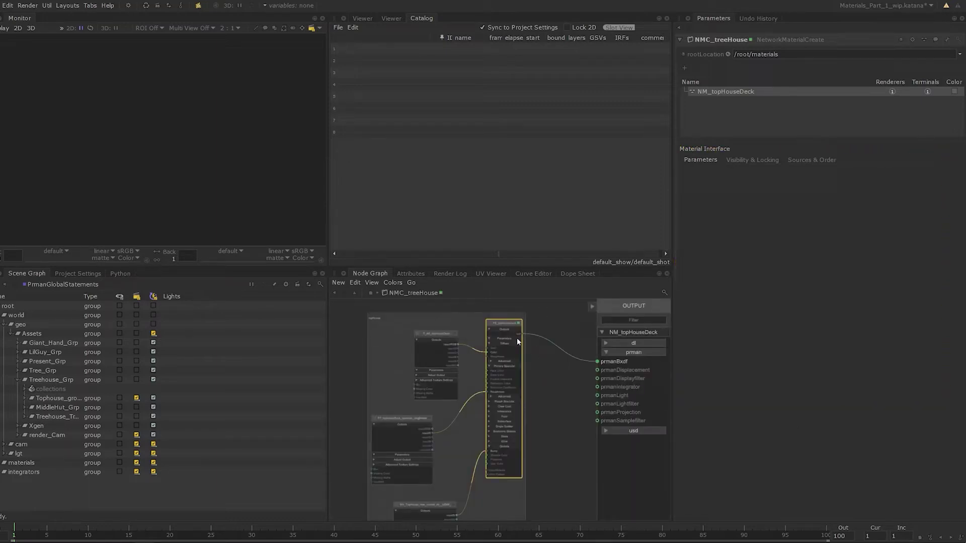
pyautogui.scroll(3, 514, 325)
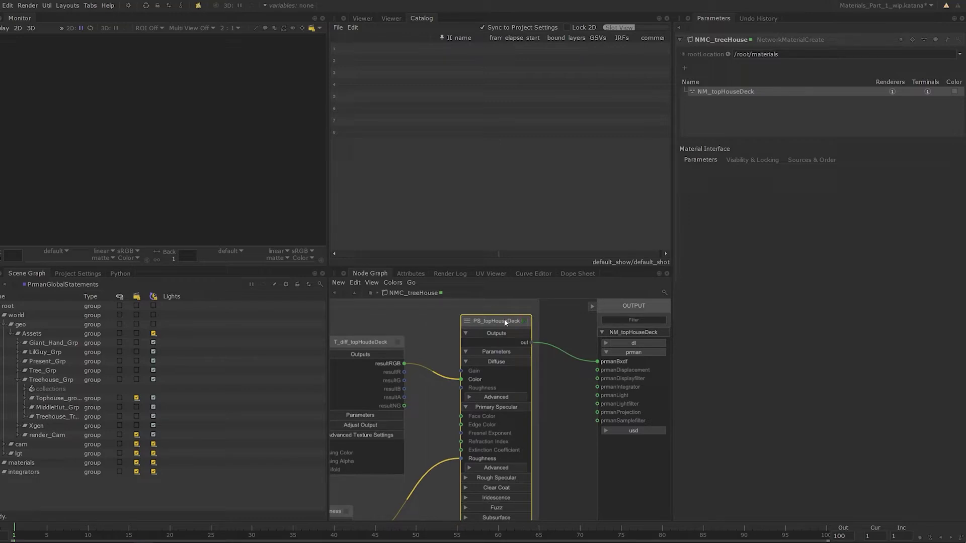
pyautogui.doubleClick(504, 320)
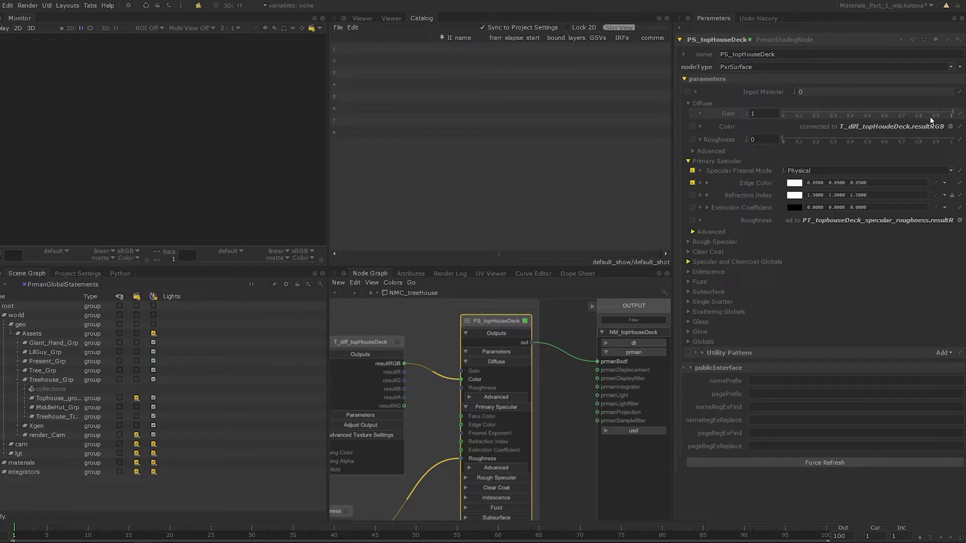
pyautogui.click(959, 114)
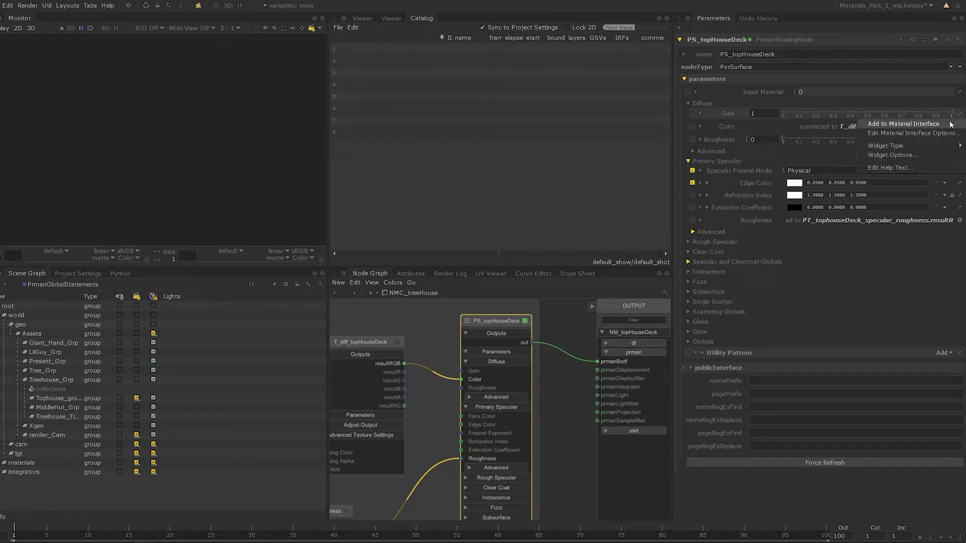
pyautogui.click(952, 123)
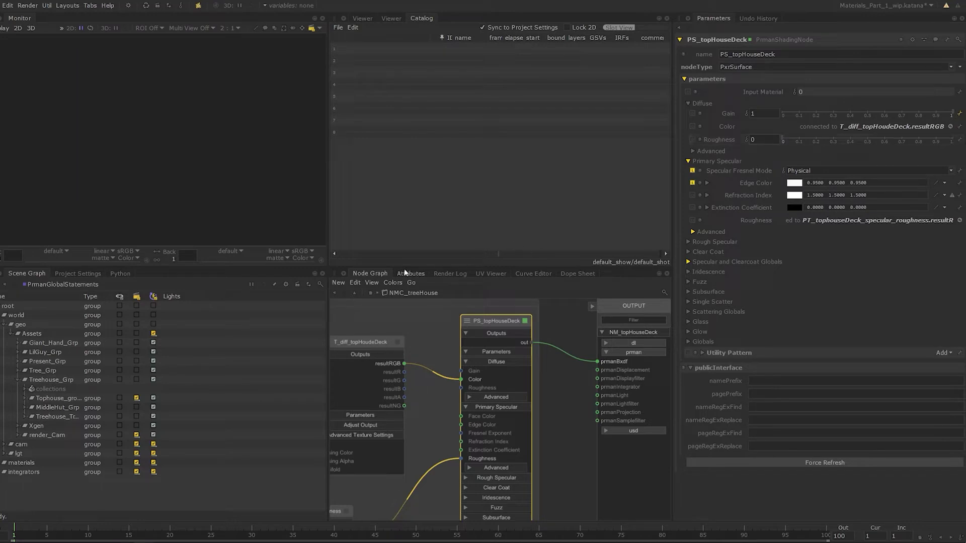
pyautogui.click(372, 294)
pyautogui.doubleClick(529, 397)
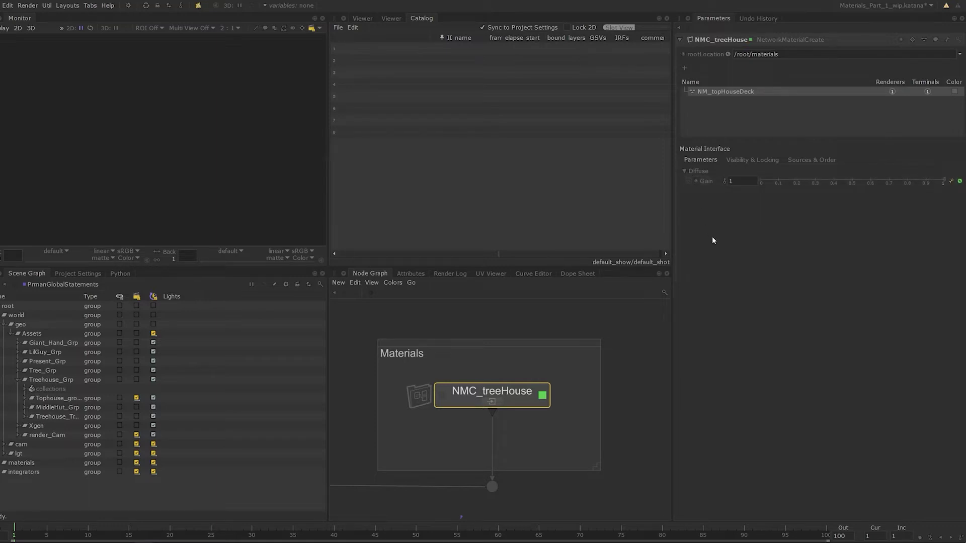
# - Confirm the Gain interface entry as diffuseGain on page Diffuse, label Gain, then re-enter NMC_treeHouse
pyautogui.click(950, 182)
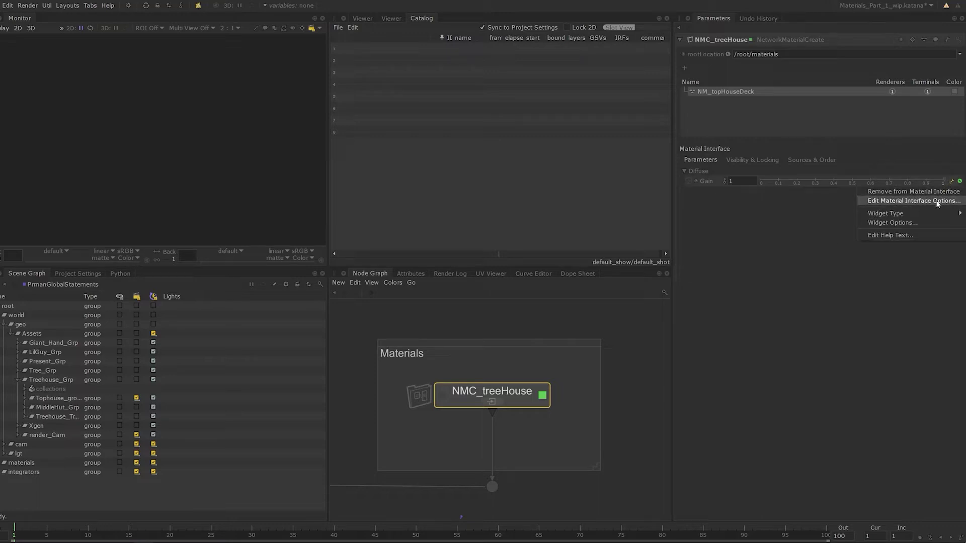
pyautogui.click(914, 201)
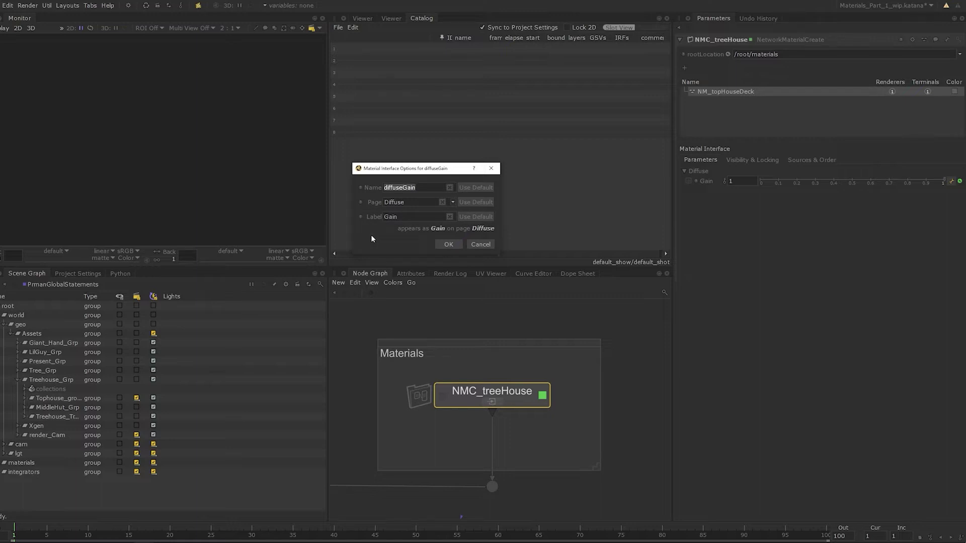
pyautogui.click(448, 244)
pyautogui.keyDown('ctrl'); pyautogui.middleClick(521, 394); pyautogui.keyUp('ctrl')
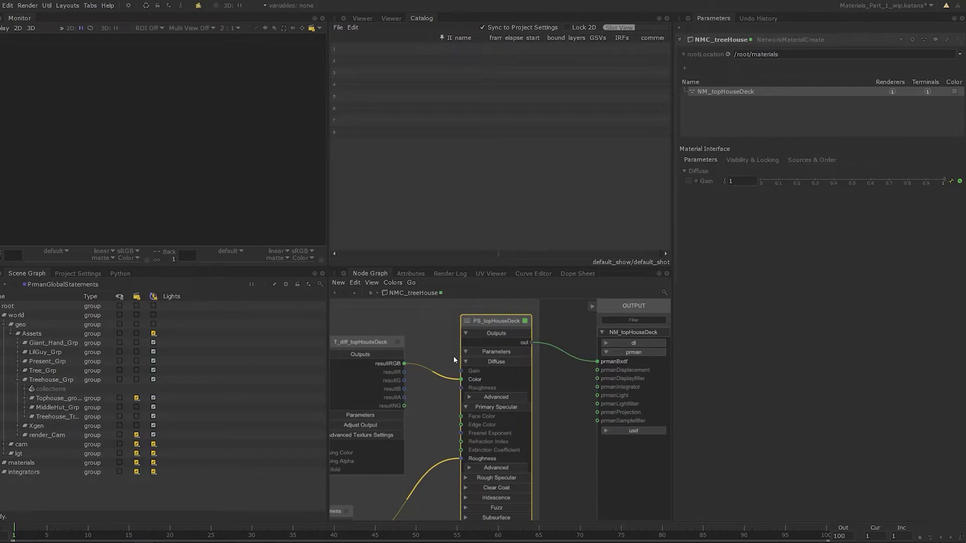
# - Expose PS_topHouseDeck's Diffuse Roughness, Edge Color and Refraction Index on the material interface
pyautogui.click(524, 321)
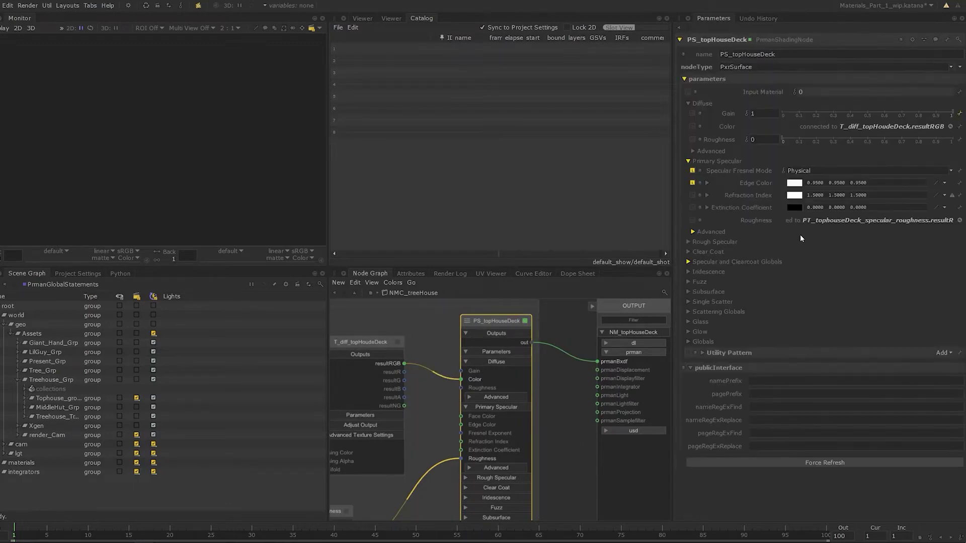
pyautogui.click(958, 140)
pyautogui.click(950, 151)
pyautogui.click(959, 182)
pyautogui.click(959, 187)
pyautogui.click(959, 196)
pyautogui.click(958, 200)
# - Expose Fresnel Mode and Extinction Coefficient, reveal advanced Primary Specular settings, and return to NMC_treeHouse
pyautogui.click(959, 195)
pyautogui.click(959, 205)
pyautogui.click(959, 207)
pyautogui.click(957, 218)
pyautogui.click(711, 232)
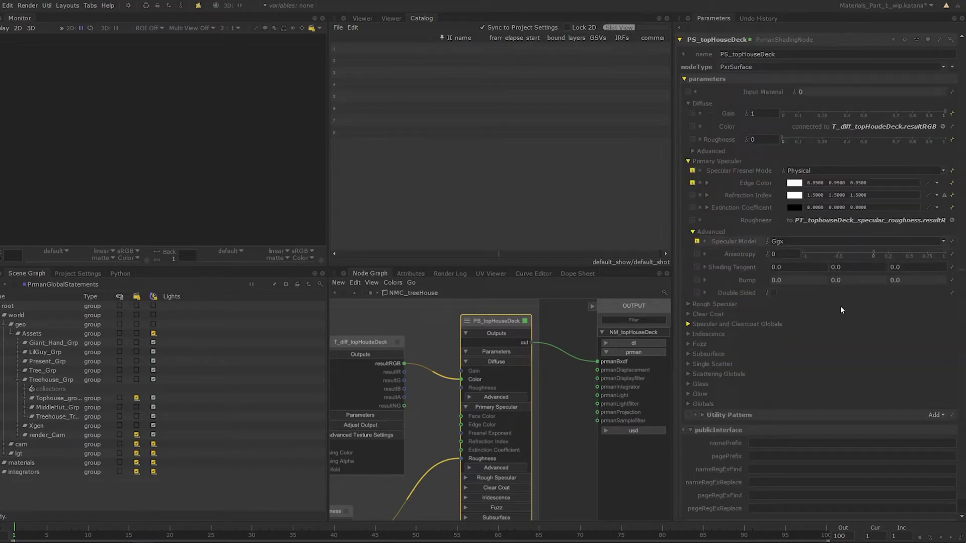
pyautogui.click(372, 294)
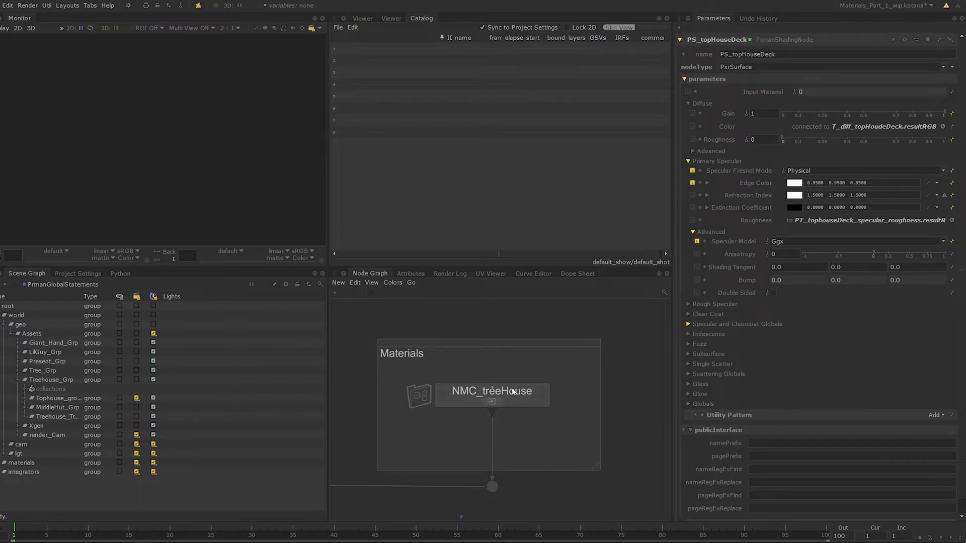
pyautogui.click(513, 392)
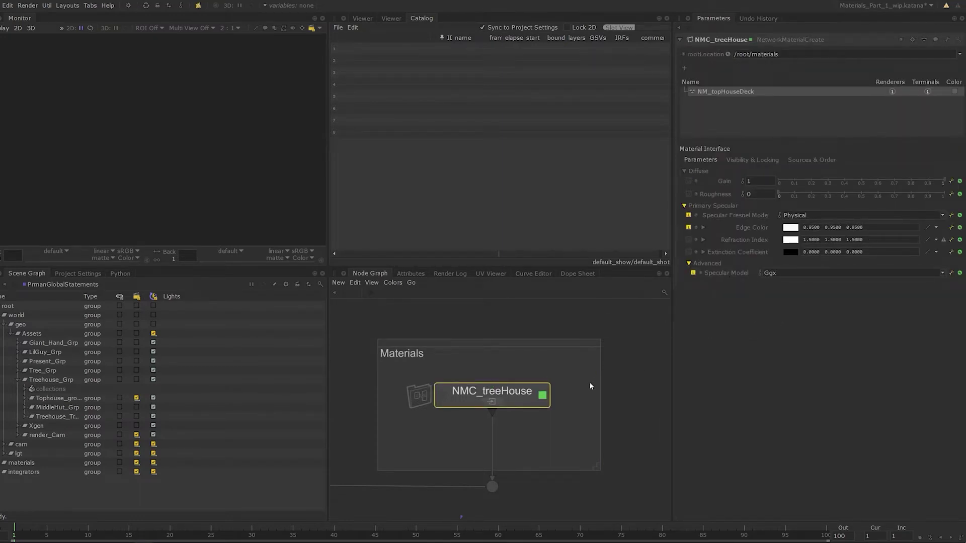
pyautogui.press('f')
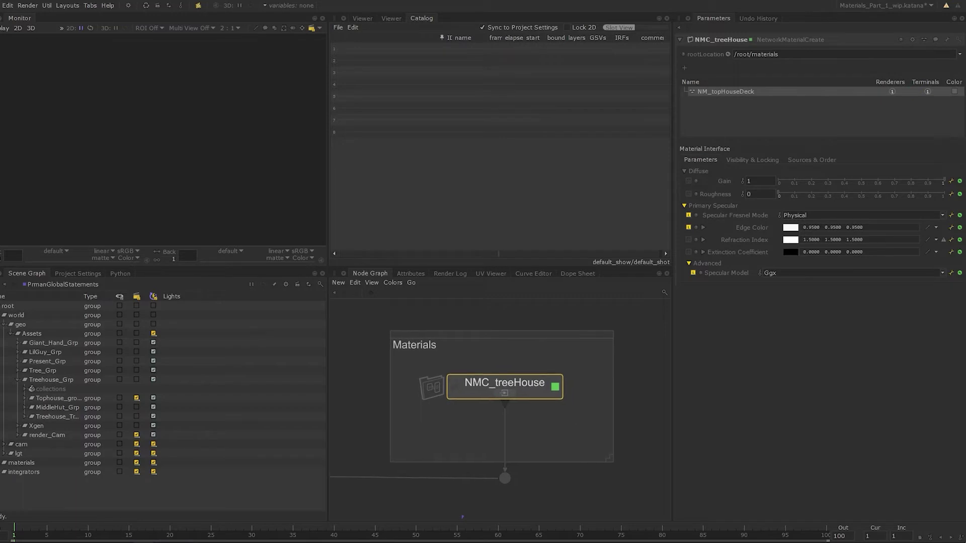
# - Expose T_diff_topHouseDeck's texture Filename on the NMC_treeHouse interface and return to the Materials level
pyautogui.keyDown('ctrl'); pyautogui.middleClick(529, 385); pyautogui.keyUp('ctrl')
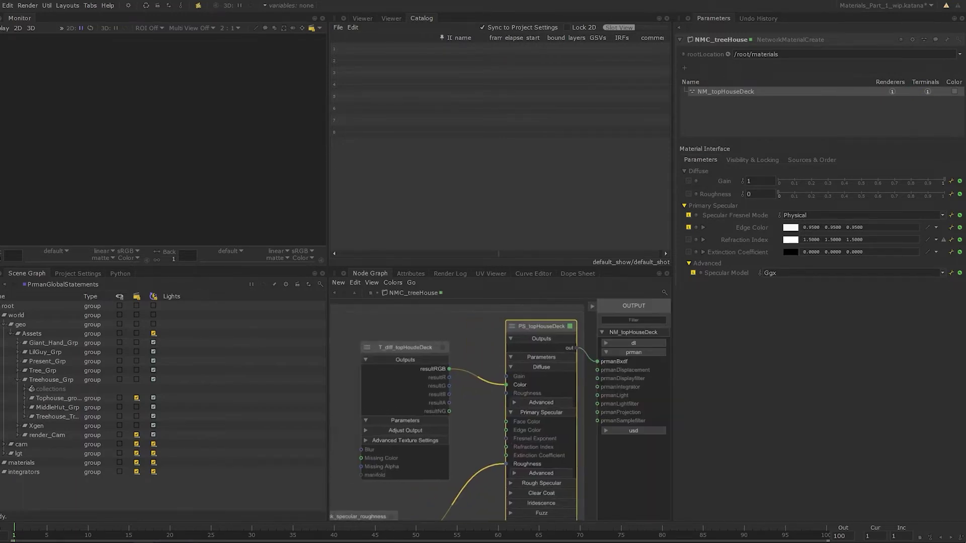
pyautogui.scroll(-4, 461, 424)
pyautogui.scroll(5, 461, 424)
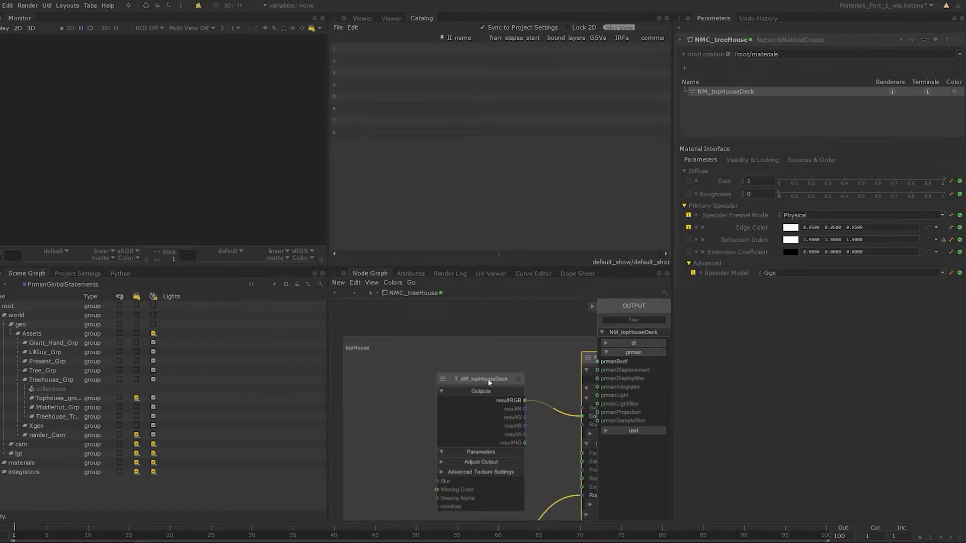
pyautogui.doubleClick(488, 382)
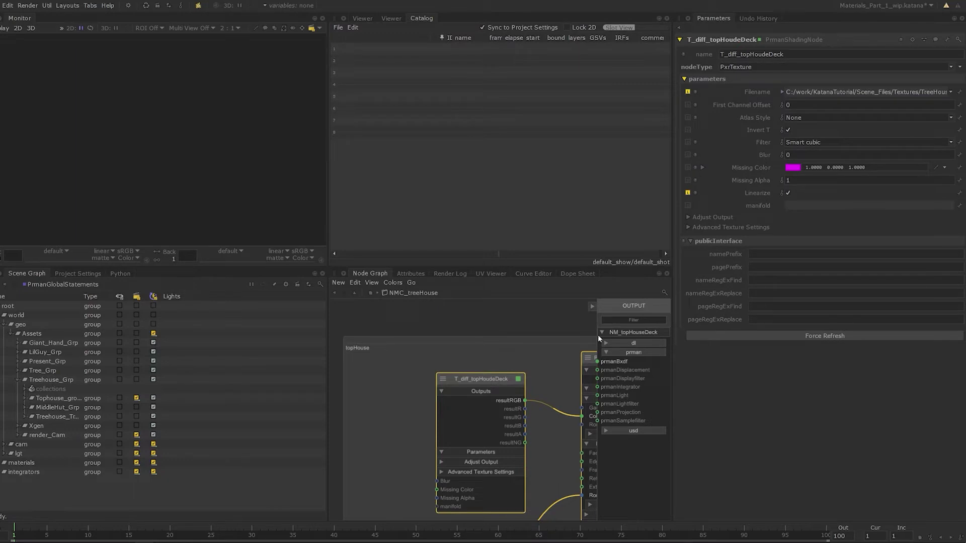
pyautogui.click(960, 95)
pyautogui.click(942, 101)
pyautogui.click(372, 294)
pyautogui.click(533, 386)
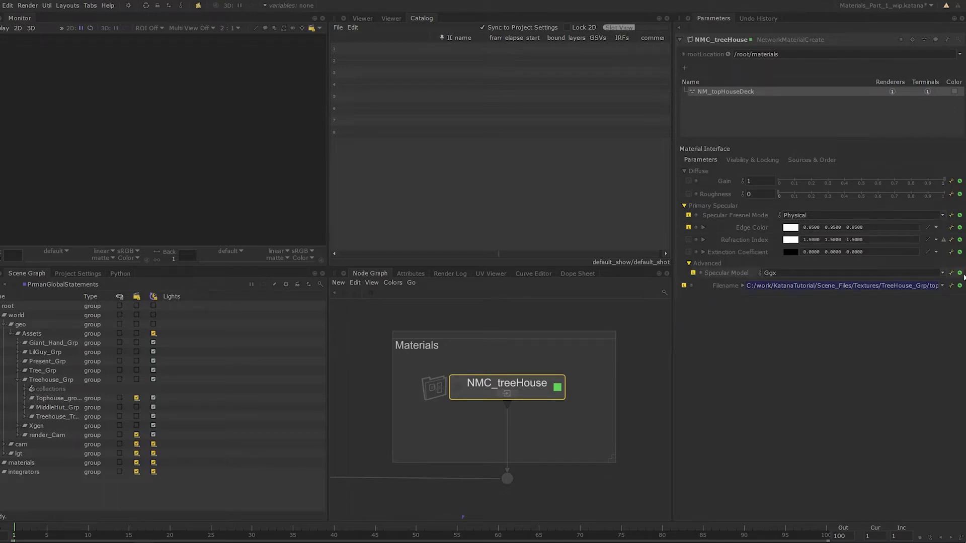
# - Set the exposed Filename interface entry's page to Diffuse
pyautogui.click(952, 285)
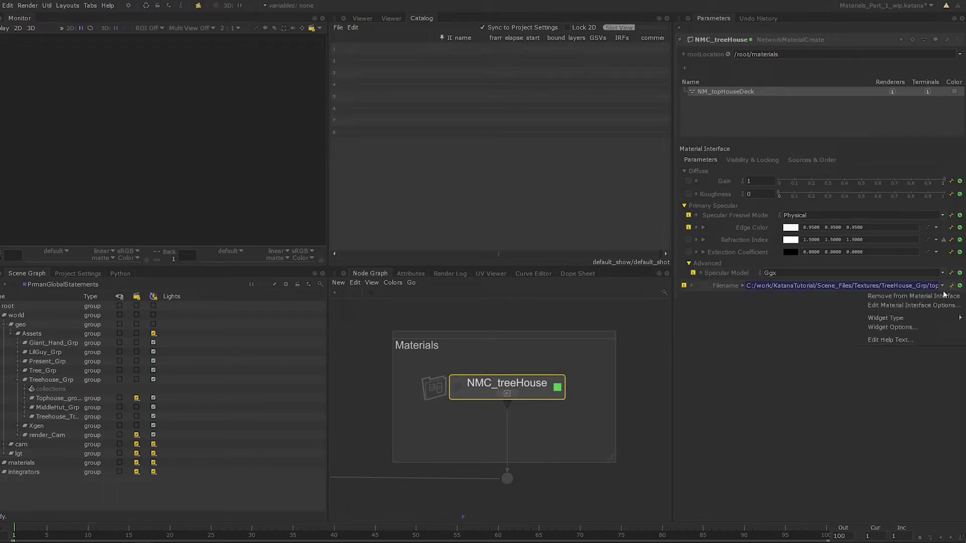
pyautogui.click(917, 306)
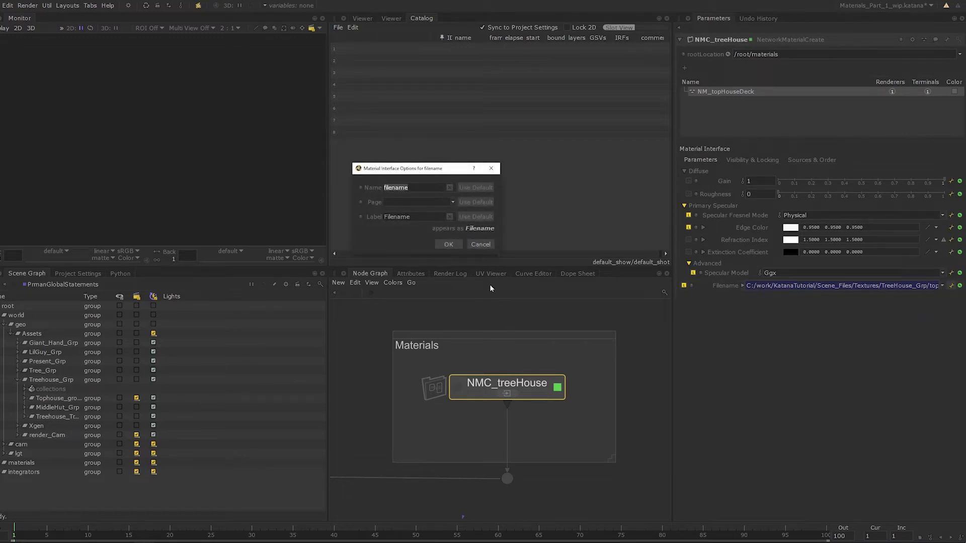
pyautogui.click(425, 204)
pyautogui.write('Diffuse')
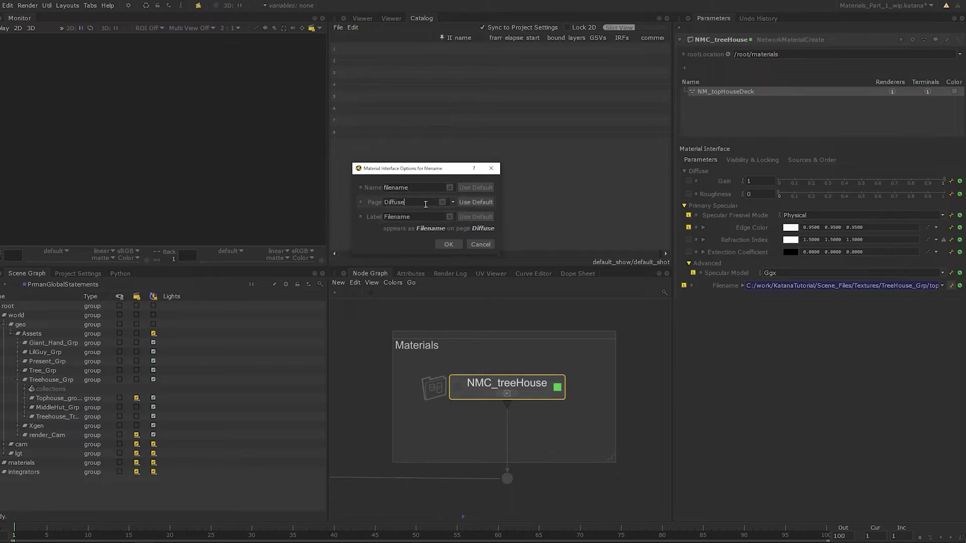
pyautogui.click(448, 244)
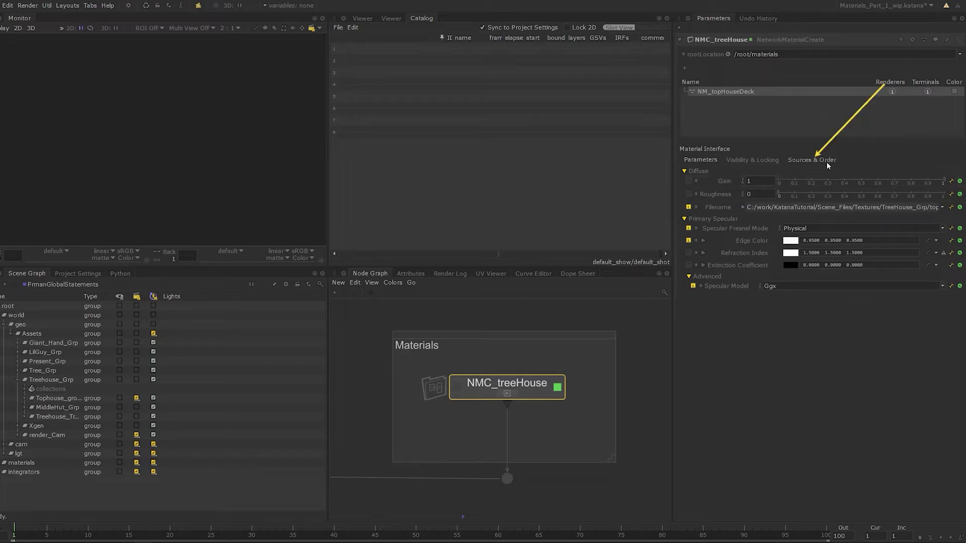
# - In Sources & Order, drag filename above diffuseGain in the Diffuse group
pyautogui.click(811, 160)
pyautogui.click(685, 179)
pyautogui.moveTo(711, 201); pyautogui.dragTo(736, 187)
pyautogui.click(704, 160)
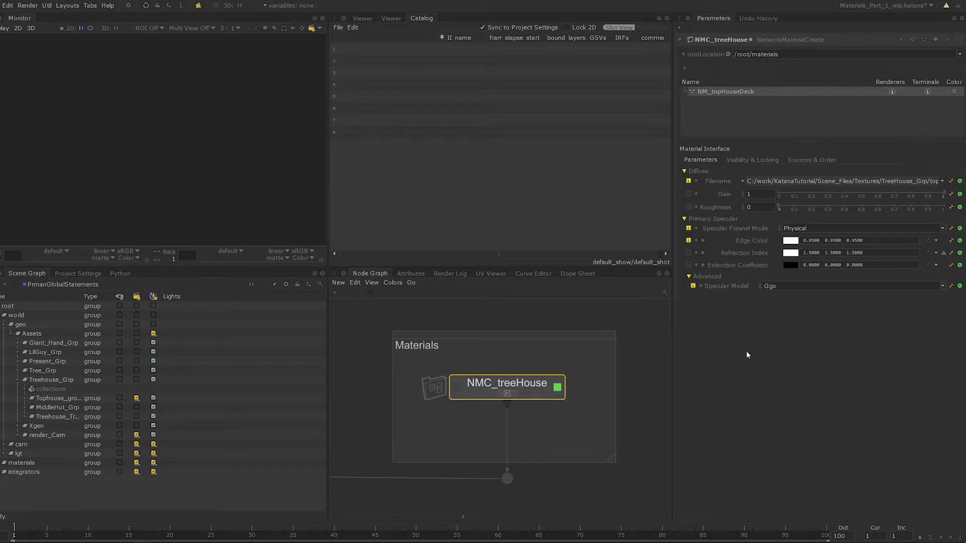
# - Expand Tophouse_grp and launch a Preview Render from the PrmanGlobalStatements node
pyautogui.scroll(-3, 570, 414)
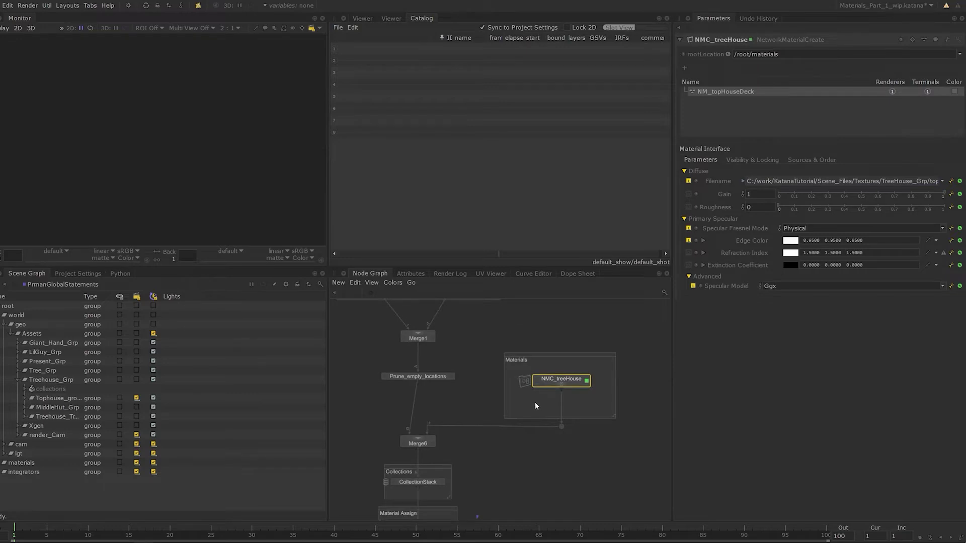
pyautogui.click(550, 482)
pyautogui.moveTo(550, 483); pyautogui.dragTo(575, 479, button='middle')
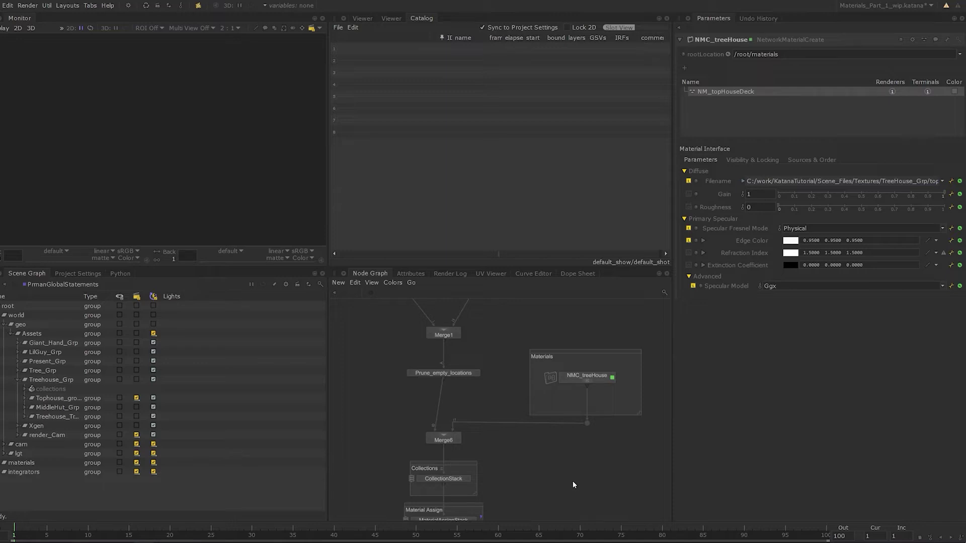
pyautogui.click(25, 399)
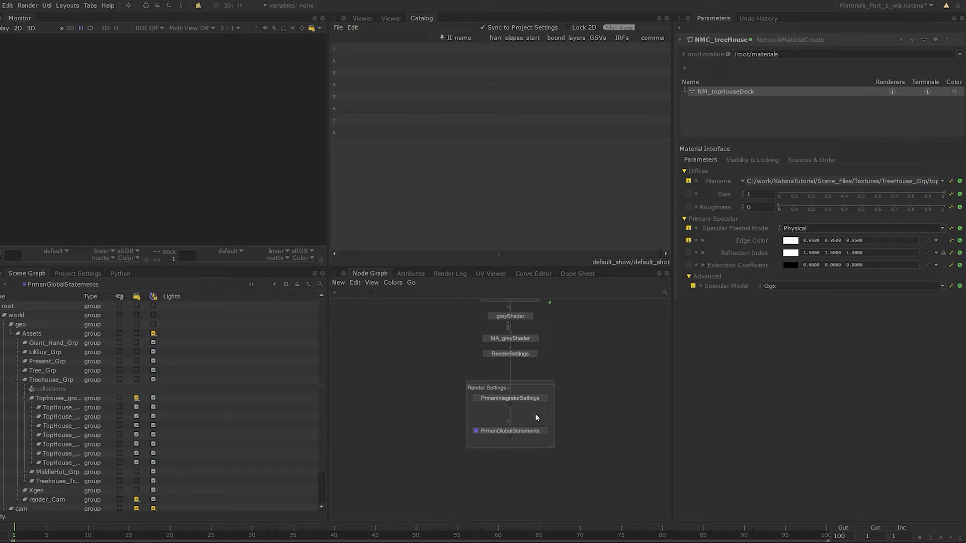
pyautogui.click(522, 429)
pyautogui.rightClick(524, 429)
pyautogui.click(553, 330)
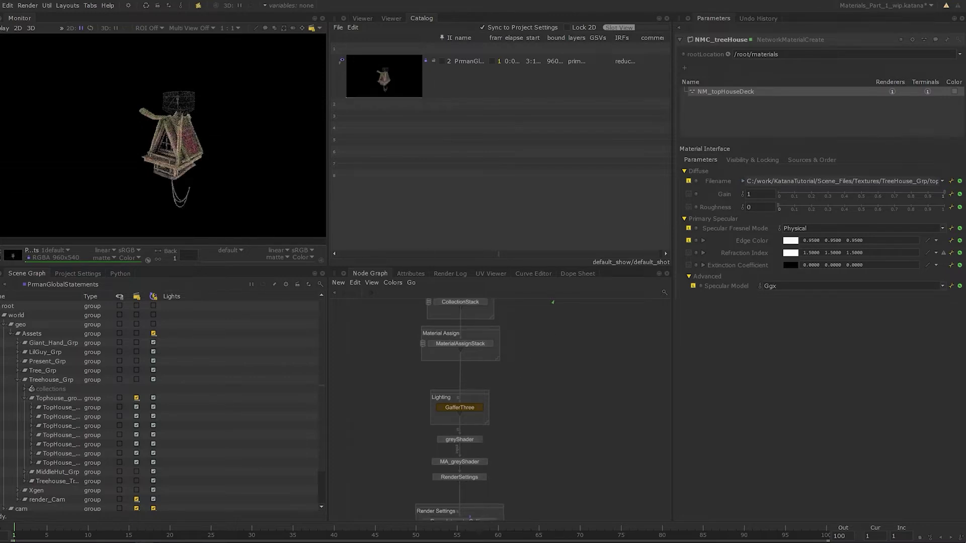
# - Expand the Tophouse_grp branch down to its level-of-detail groups
pyautogui.moveTo(544, 332); pyautogui.dragTo(514, 414, button='middle')
pyautogui.click(48, 398)
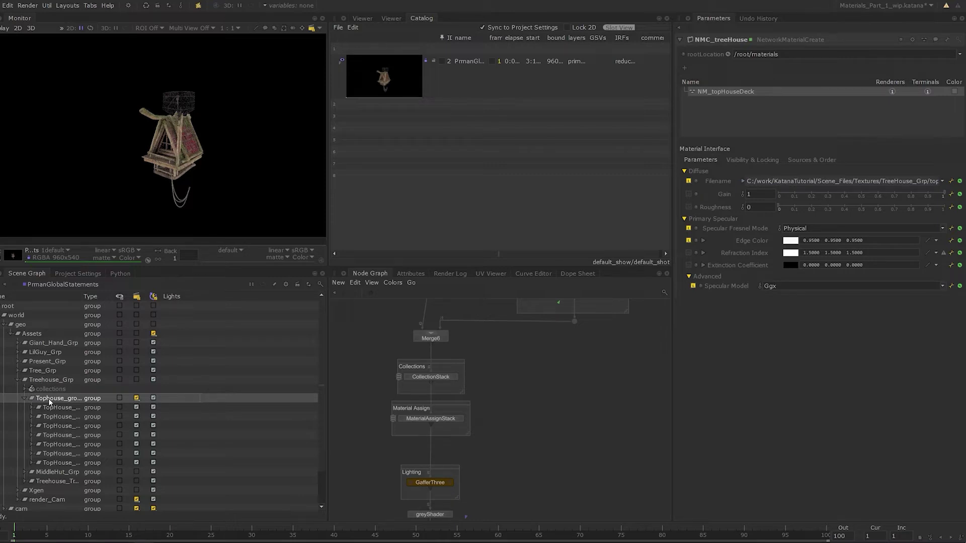
pyautogui.rightClick(48, 398)
pyautogui.moveTo(125, 415)
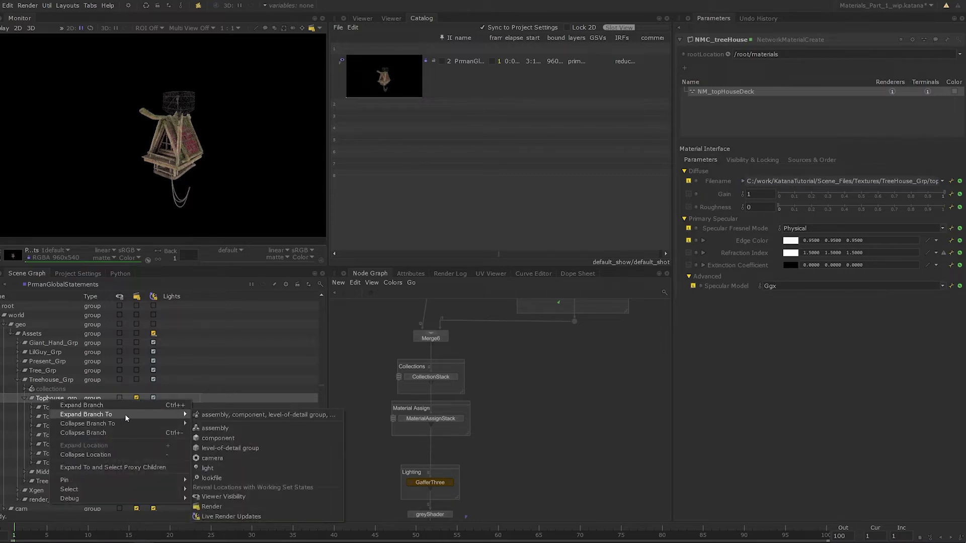
pyautogui.click(229, 449)
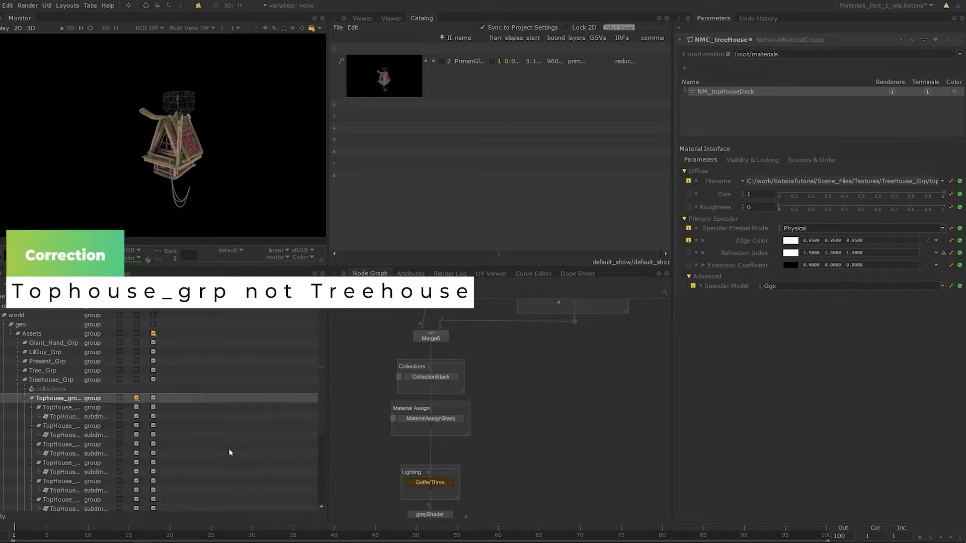
pyautogui.scroll(-1, 78, 411)
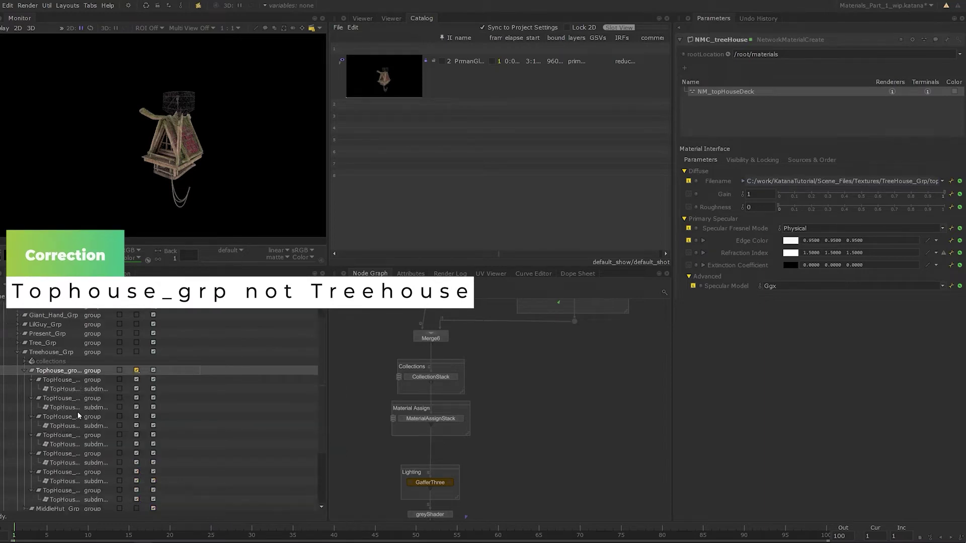
pyautogui.scroll(-1, 78, 411)
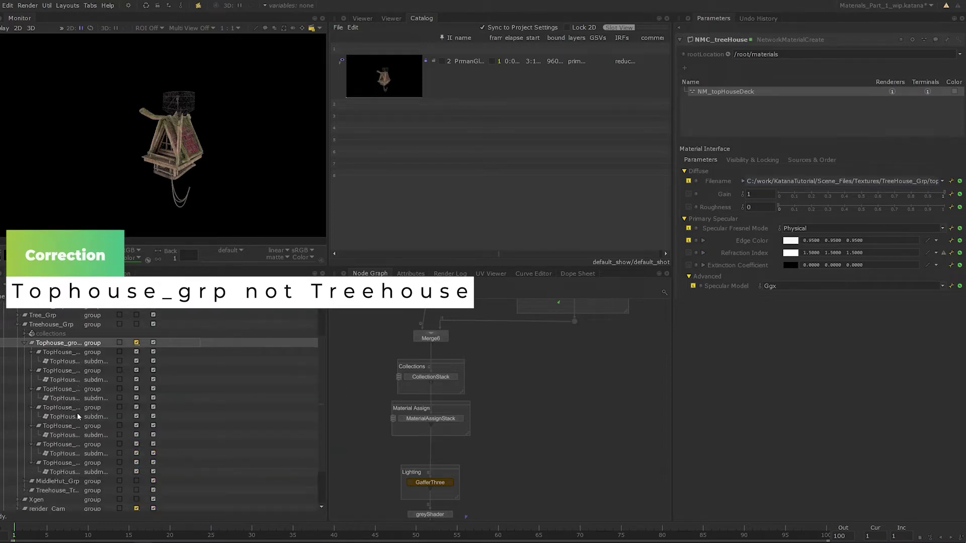
# - Pin Tophouse_grp's visible leaves and show the treehouse in the 3D Viewer
pyautogui.rightClick(60, 349)
pyautogui.moveTo(116, 425)
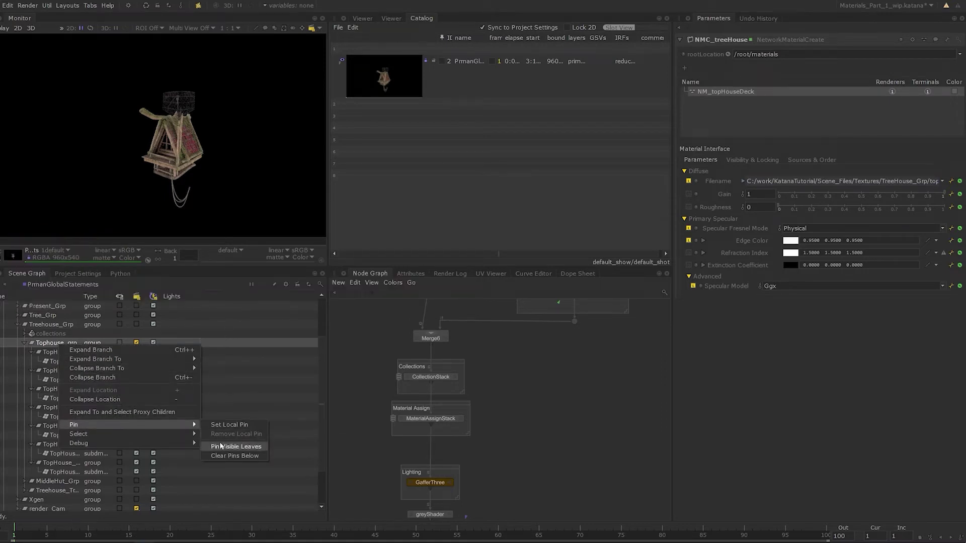
pyautogui.click(235, 446)
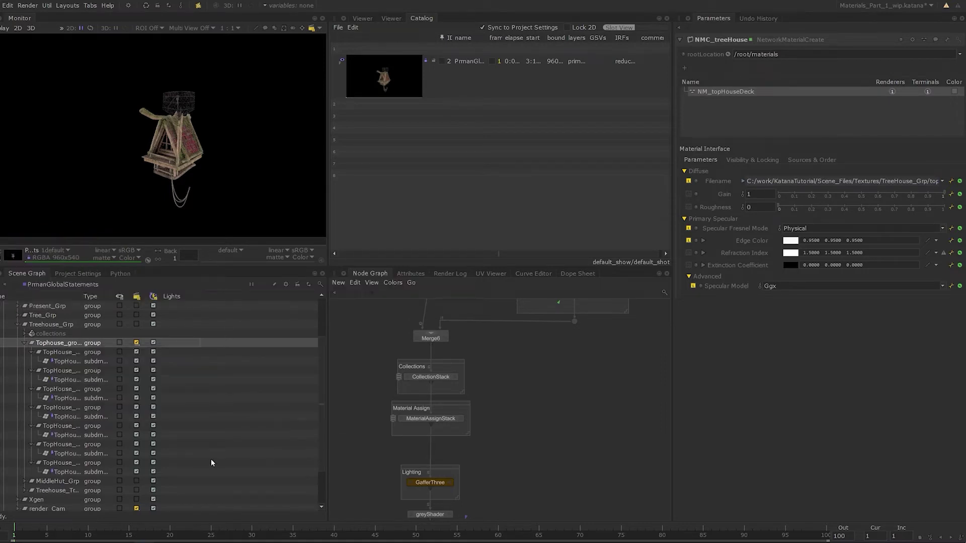
pyautogui.click(363, 19)
pyautogui.click(577, 152)
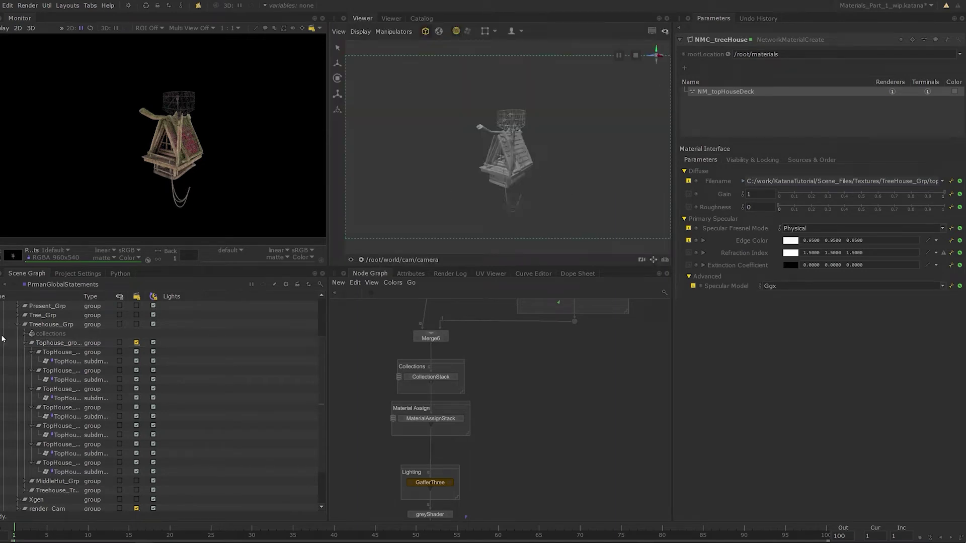
# - Select the Tophouse_grp location in the Scene Graph, leaving it collapsed
pyautogui.click(25, 343)
pyautogui.click(25, 344)
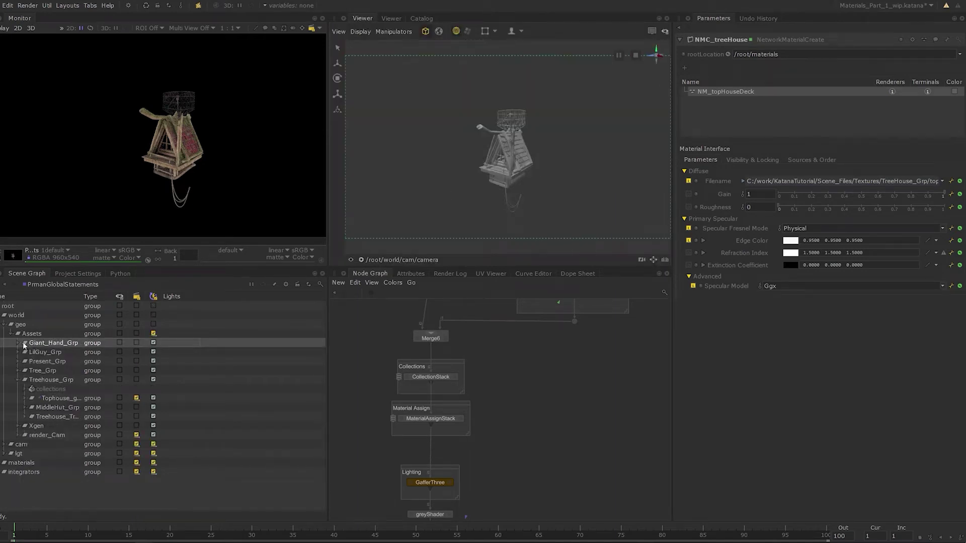
pyautogui.click(24, 398)
pyautogui.click(24, 398)
pyautogui.click(24, 398)
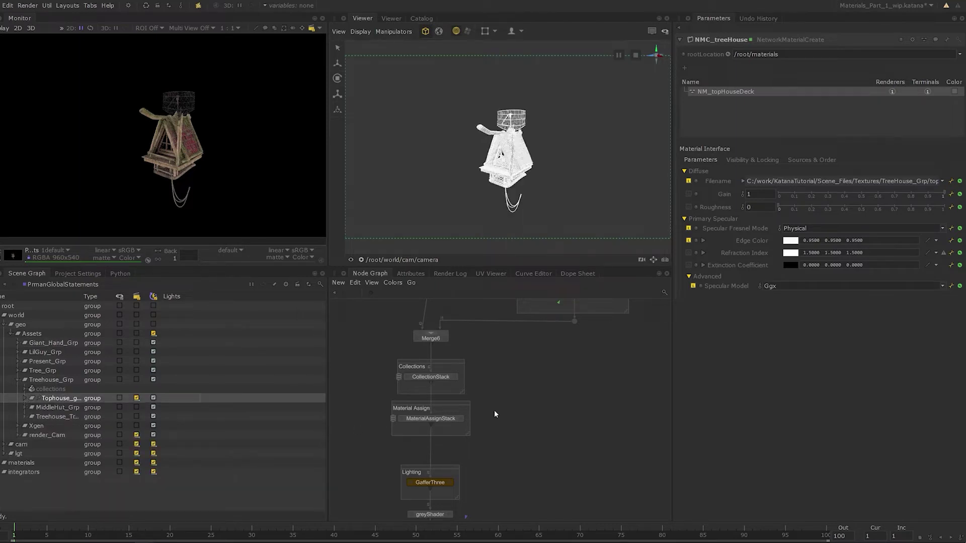
# - Zoom and orbit the Viewer close onto the top house, then pan the Node Graph to MA_greyShader
pyautogui.scroll(8, 578, 96)
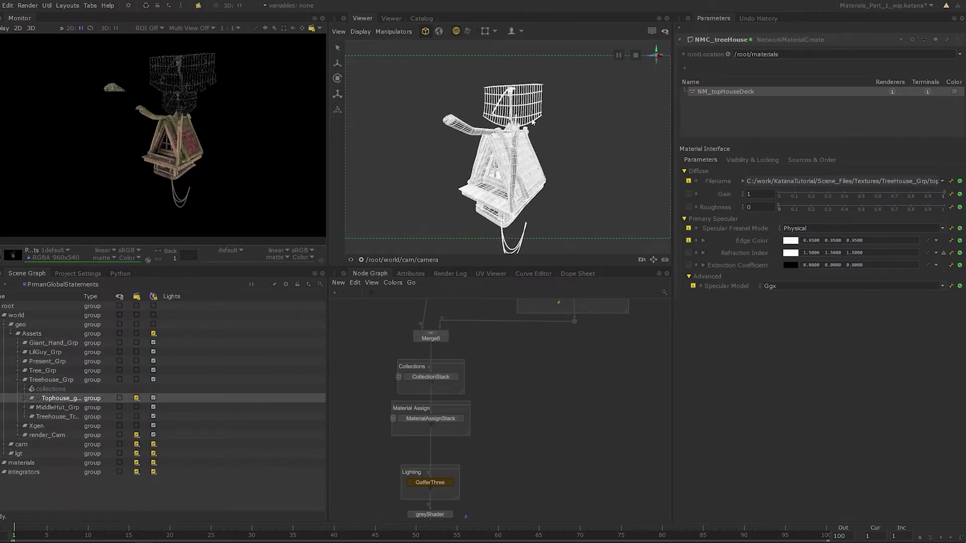
pyautogui.scroll(5, 487, 167)
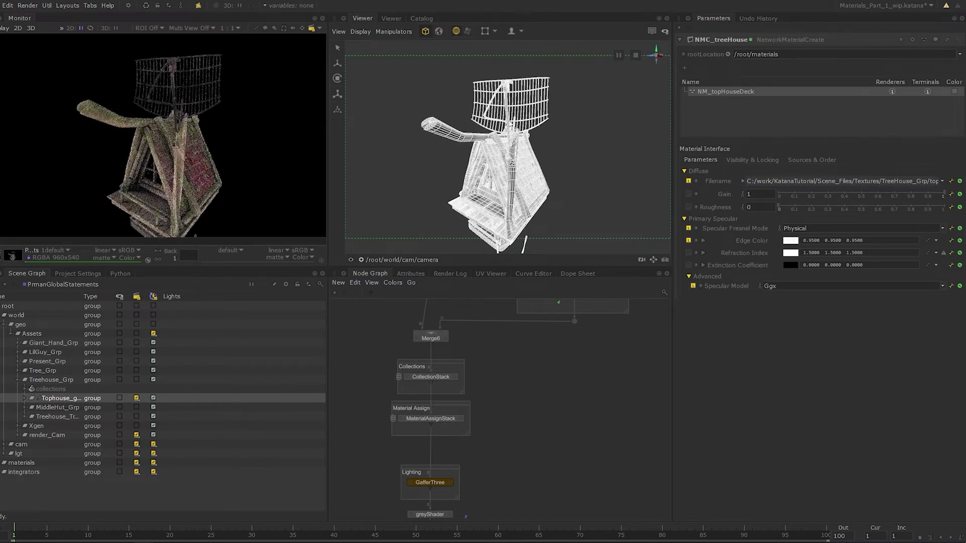
pyautogui.keyDown('alt'); pyautogui.moveTo(503, 151); pyautogui.dragTo(548, 157); pyautogui.keyUp('alt')
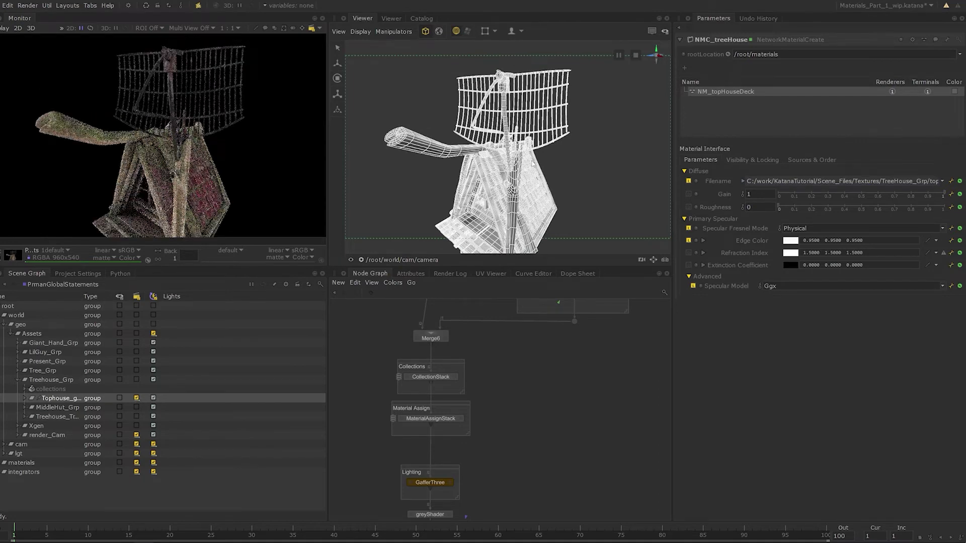
pyautogui.keyDown('alt'); pyautogui.moveTo(530, 141); pyautogui.dragTo(529, 146); pyautogui.keyUp('alt')
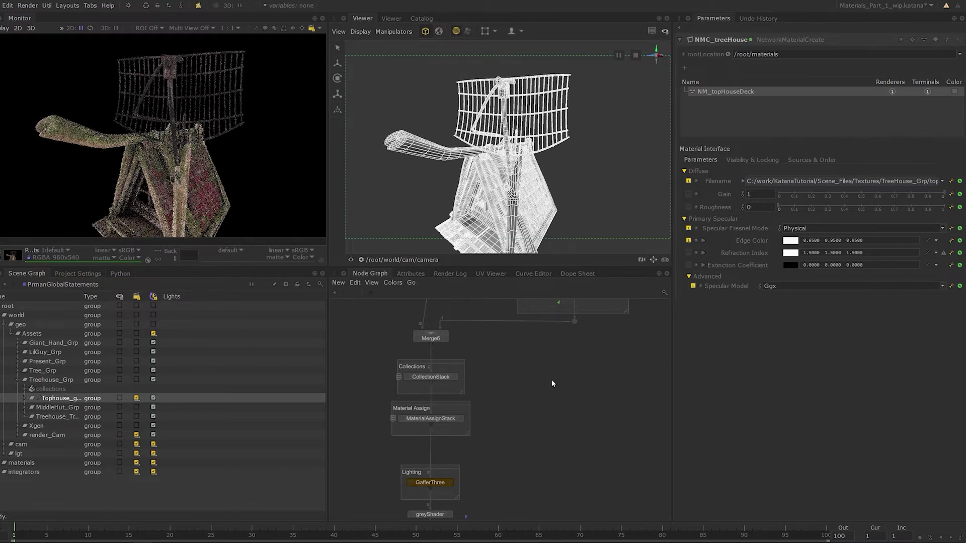
pyautogui.moveTo(567, 445); pyautogui.dragTo(547, 392, button='middle')
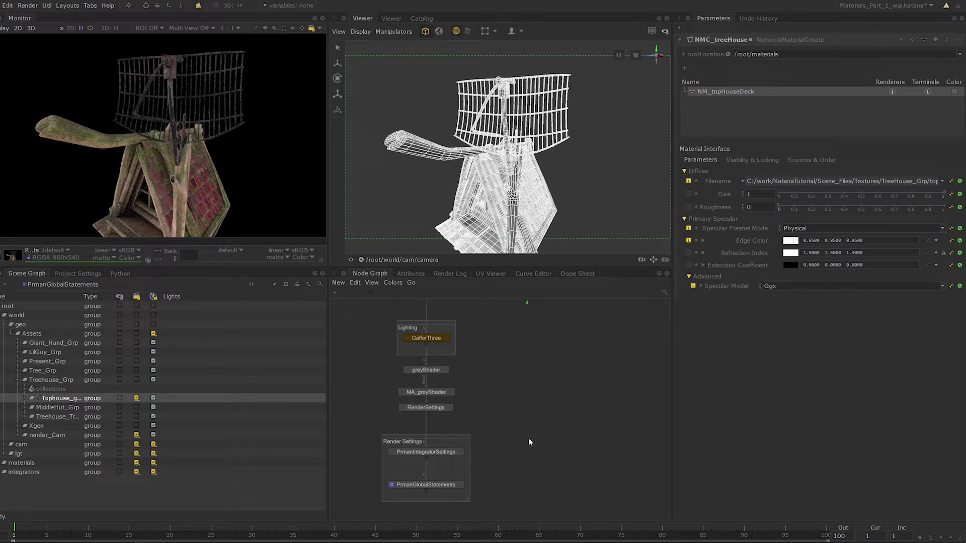
# - Expand Tophouse_grp, widen the Name column, and select the TopHouse_AntennaShape mesh
pyautogui.moveTo(509, 428); pyautogui.dragTo(524, 398, button='middle')
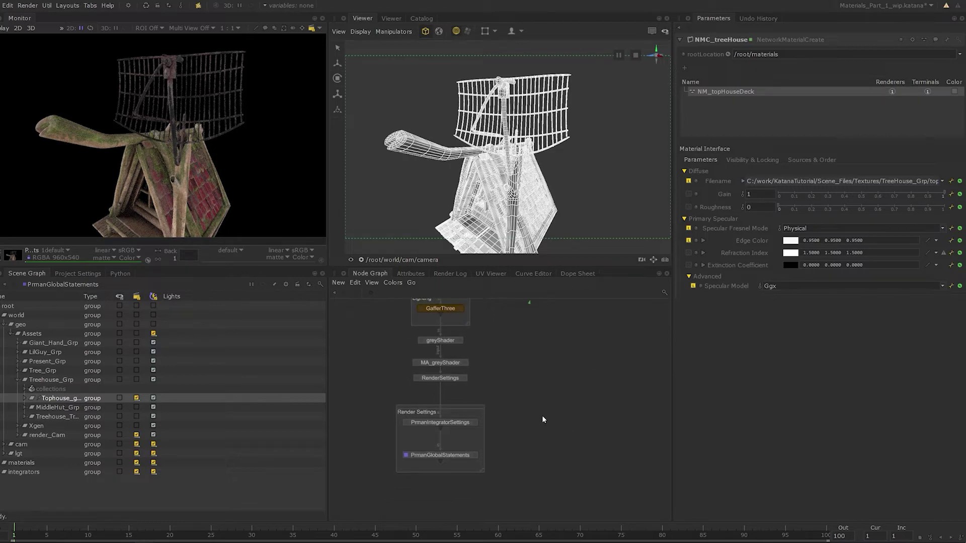
pyautogui.moveTo(532, 317); pyautogui.dragTo(505, 405, button='middle')
pyautogui.click(23, 398)
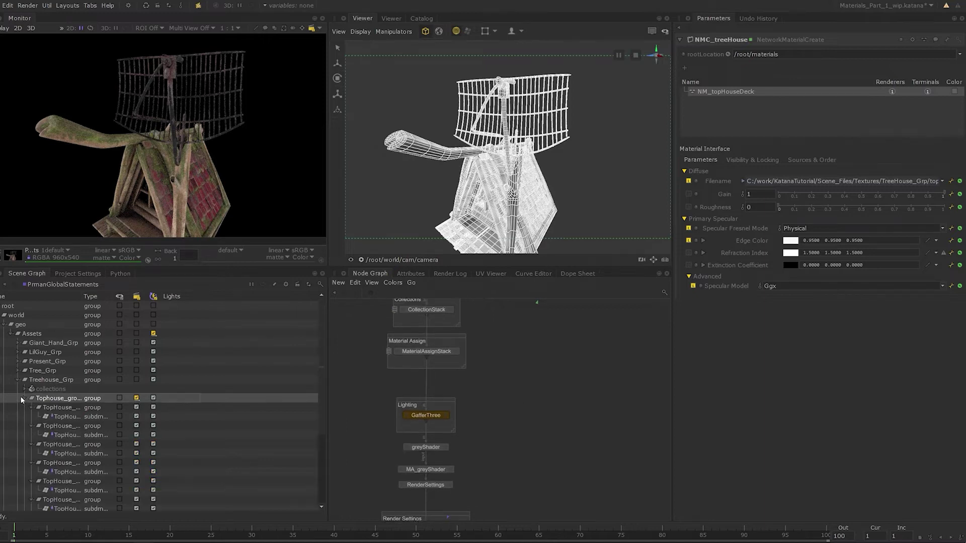
pyautogui.scroll(-1, 138, 305)
pyautogui.moveTo(82, 296); pyautogui.dragTo(149, 296)
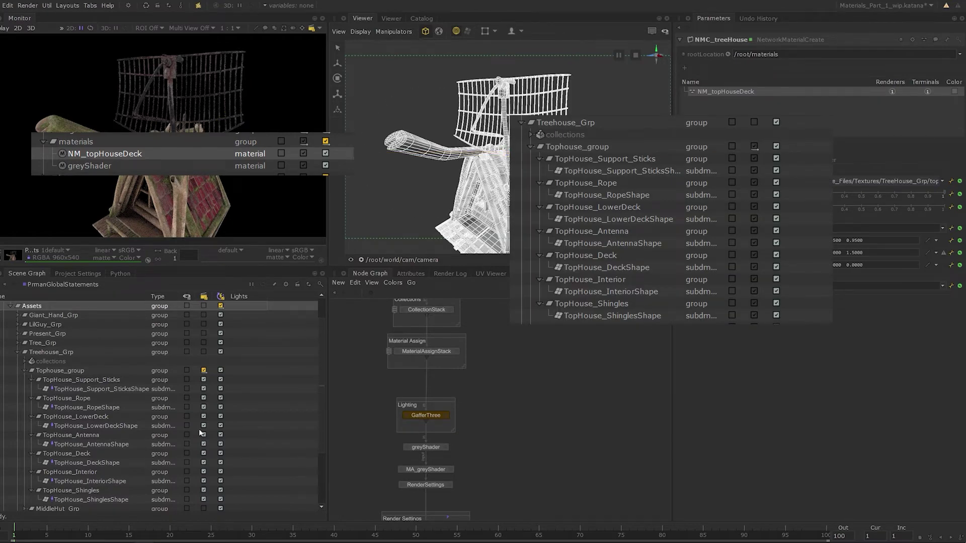
pyautogui.click(99, 444)
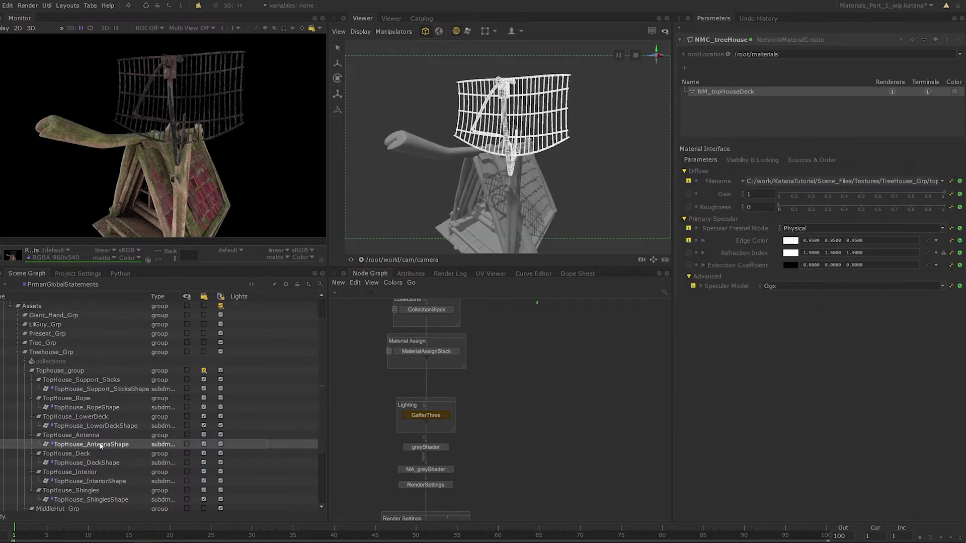
# - Trace the antenna's materialAssign attribute history and load MA_topHouseDeck into Parameters
pyautogui.click(412, 274)
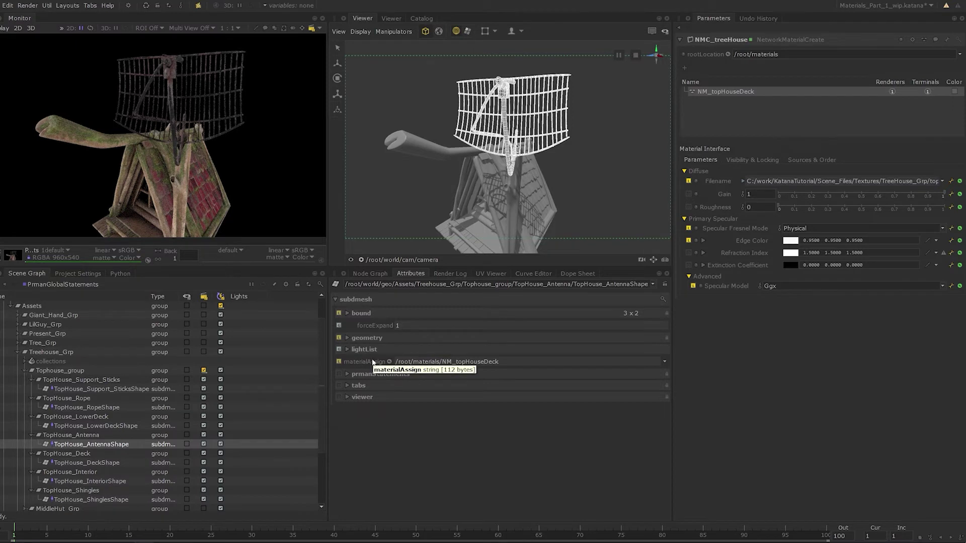
pyautogui.rightClick(338, 361)
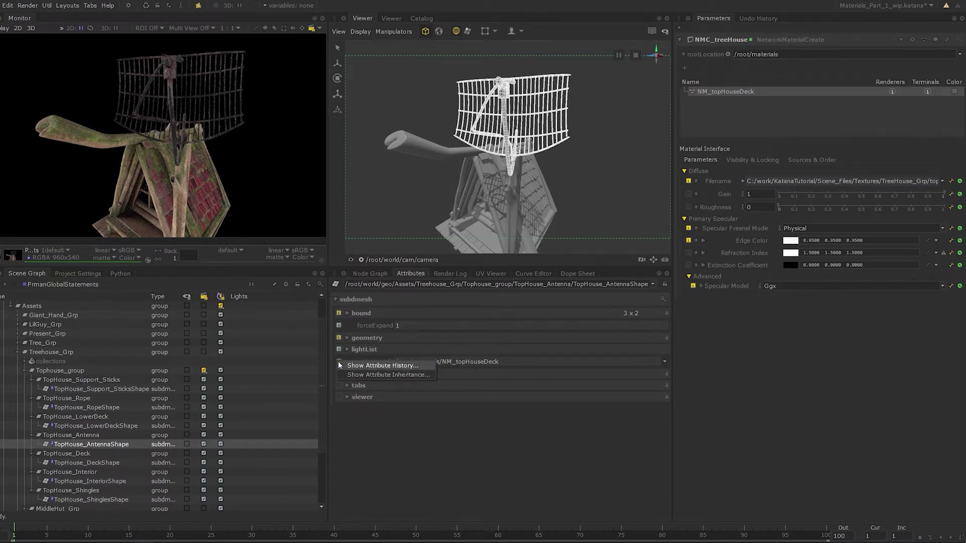
pyautogui.click(424, 365)
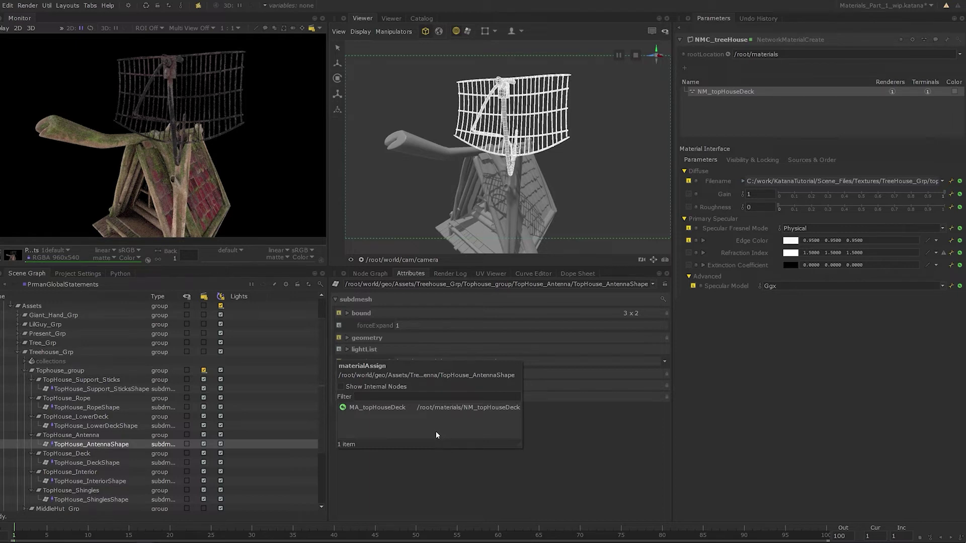
pyautogui.click(340, 408)
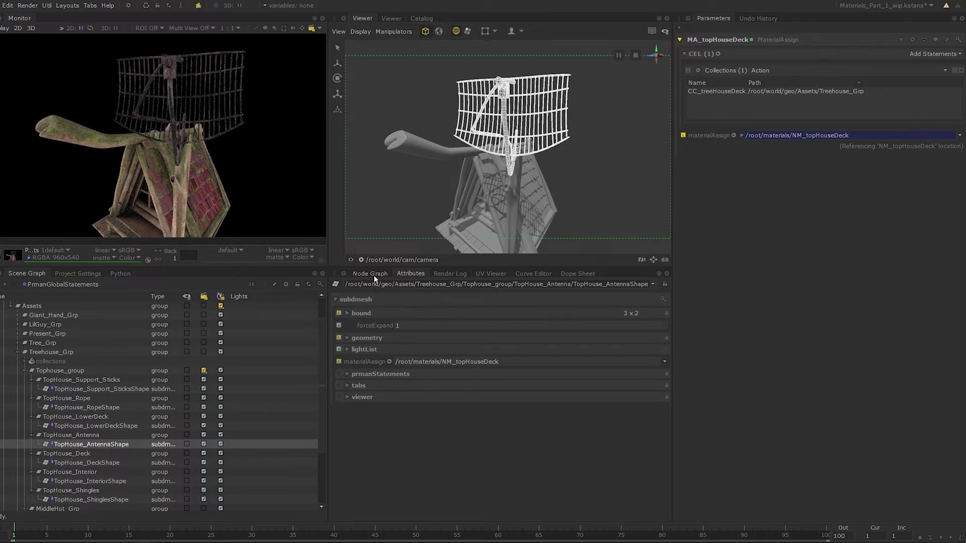
# - Enable implicit resolvers and expand material > parameters to see Edge Color 0.95 and Refraction Index 1.5
pyautogui.click(297, 285)
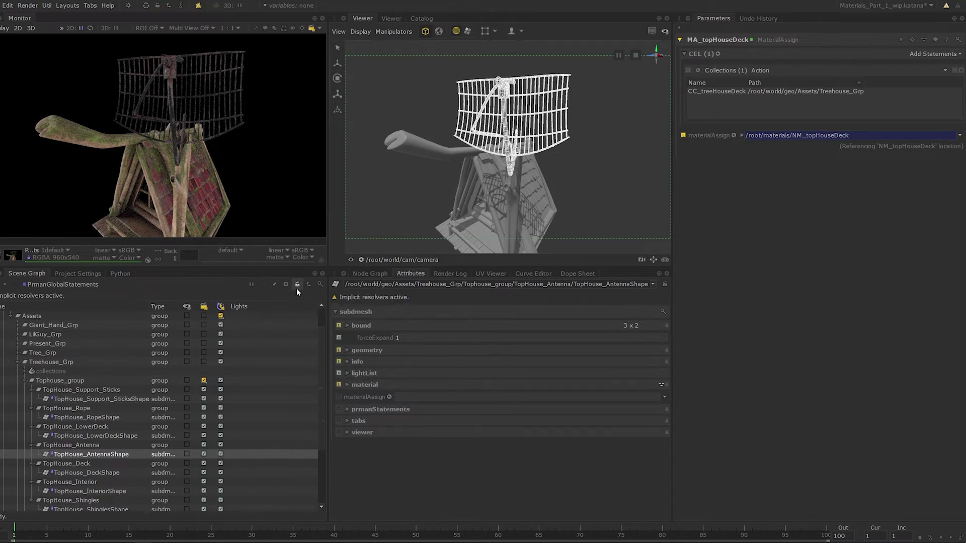
pyautogui.click(364, 385)
pyautogui.click(380, 397)
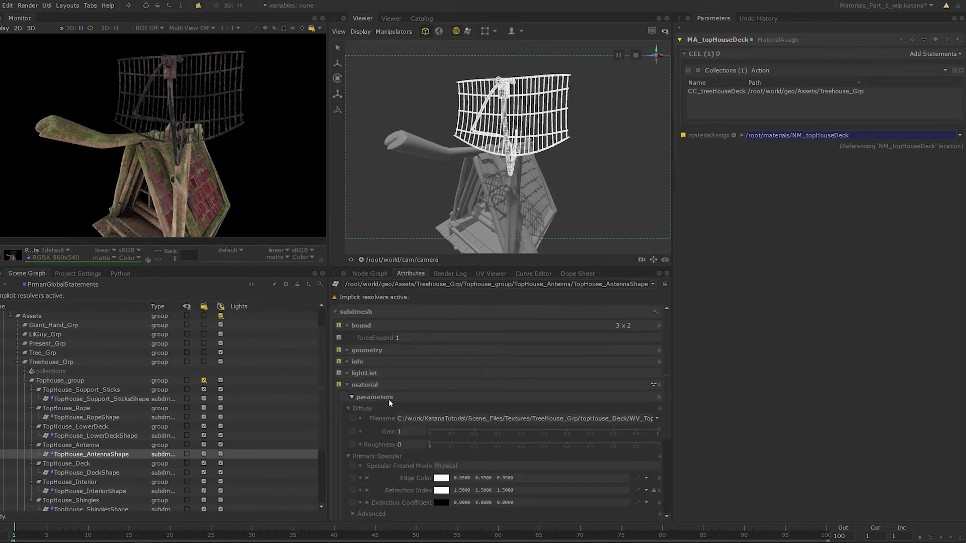
pyautogui.scroll(-1, 428, 435)
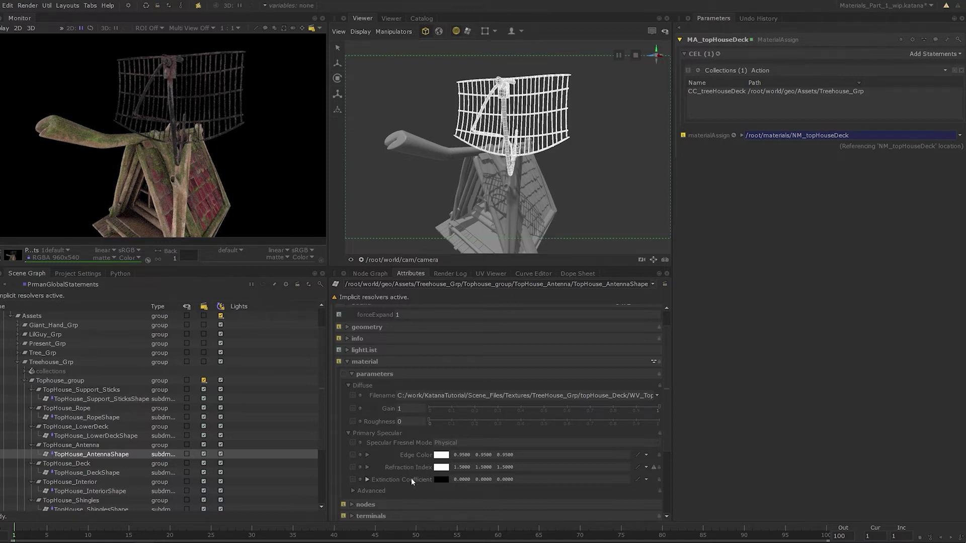
# - Frame the whole node graph and shift the Lighting group down to open a gap
pyautogui.click(370, 273)
pyautogui.hotkey('ctrl', 'a')
pyautogui.press('f')
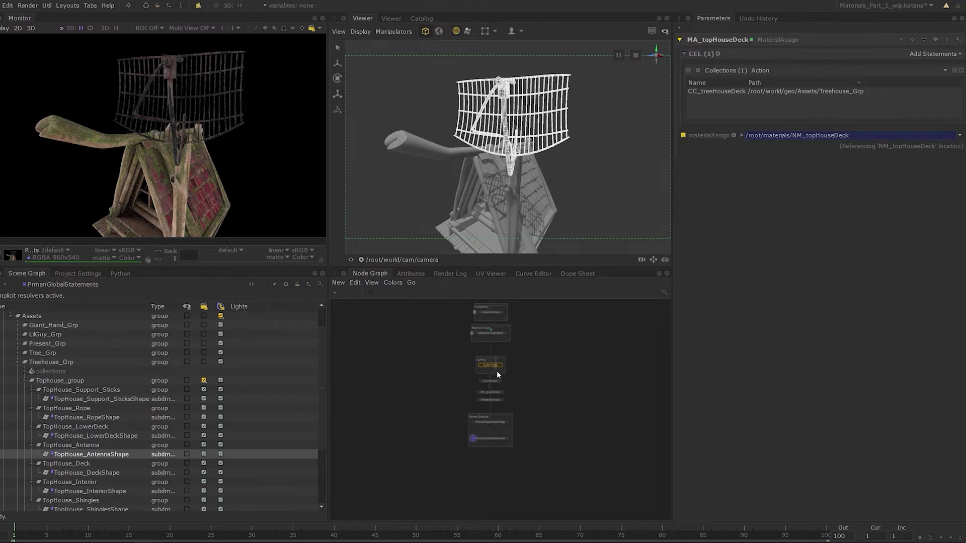
pyautogui.scroll(3, 502, 358)
pyautogui.moveTo(501, 361); pyautogui.dragTo(502, 427)
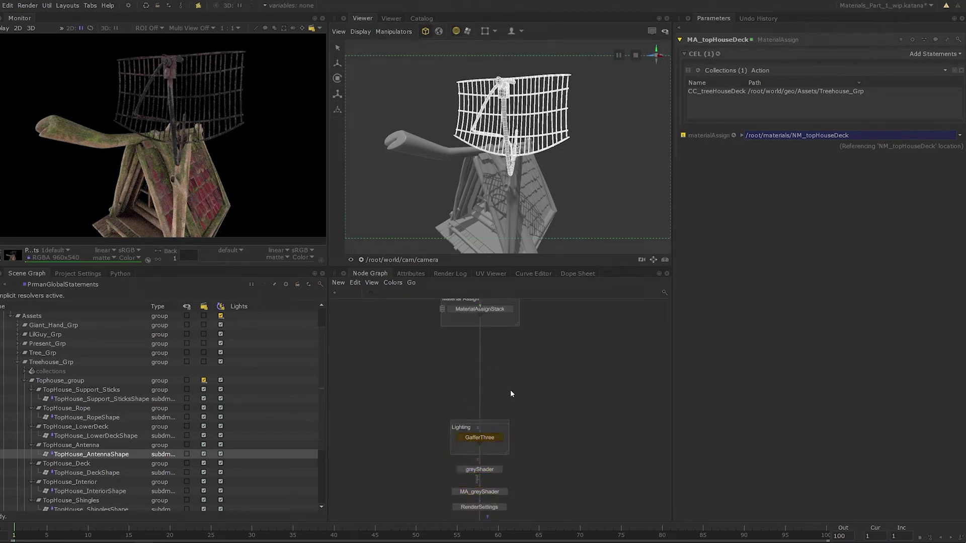
# - Add a Backdrop in the gap and label it 'Material Overrides'
pyautogui.press('Tab')
pyautogui.write('Backdrop')
pyautogui.press('Return')
pyautogui.moveTo(486, 360)
pyautogui.mouseDown()
pyautogui.moveTo(493, 352)
pyautogui.moveTo(491, 359)
pyautogui.mouseUp()
pyautogui.doubleClick(490, 358)
pyautogui.write('Mat')
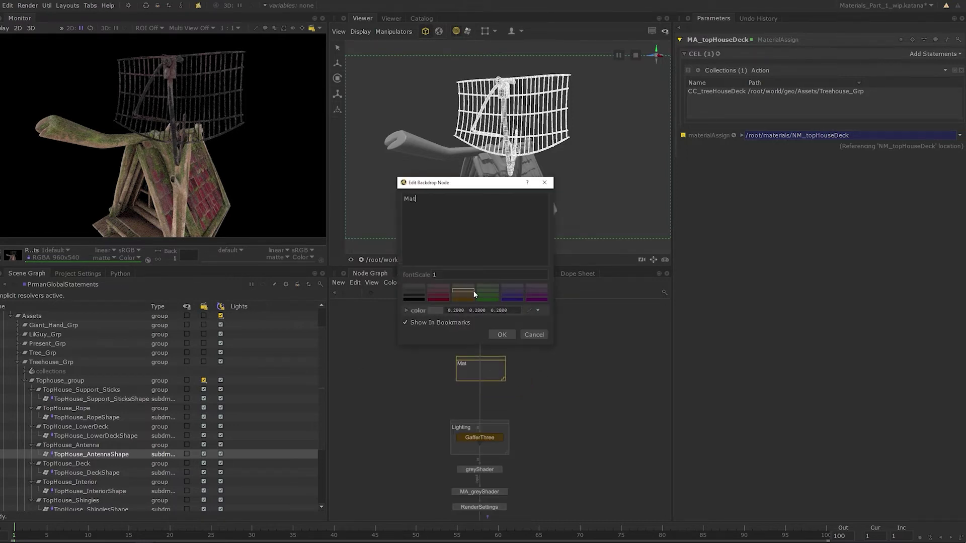
pyautogui.write('erial Overrides')
pyautogui.click(502, 335)
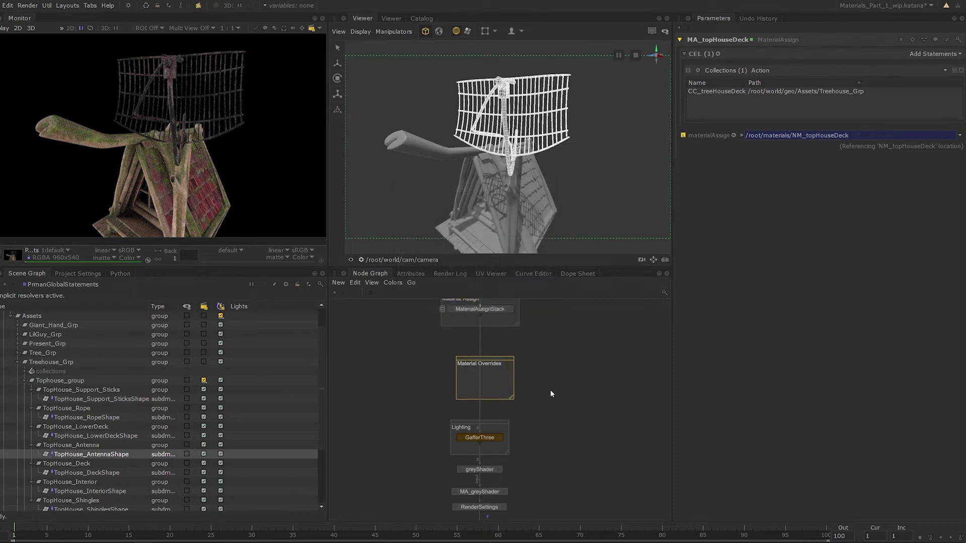
# - Create a Material node and place it inside the Material Overrides backdrop
pyautogui.write('material')
pyautogui.press('Up')
pyautogui.press('Return')
pyautogui.click(479, 382)
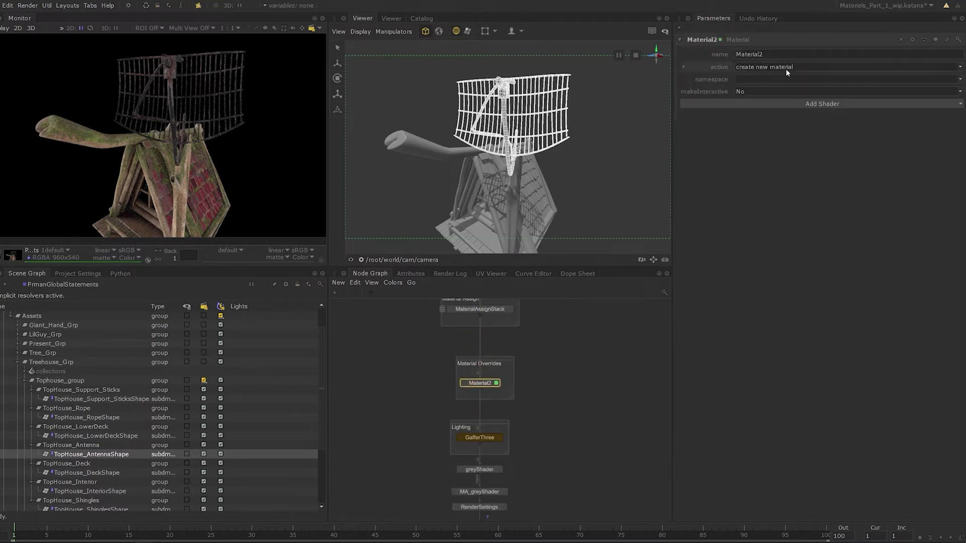
# - Set the Material node's action to override materials and rename it MO_antenna
pyautogui.click(819, 67)
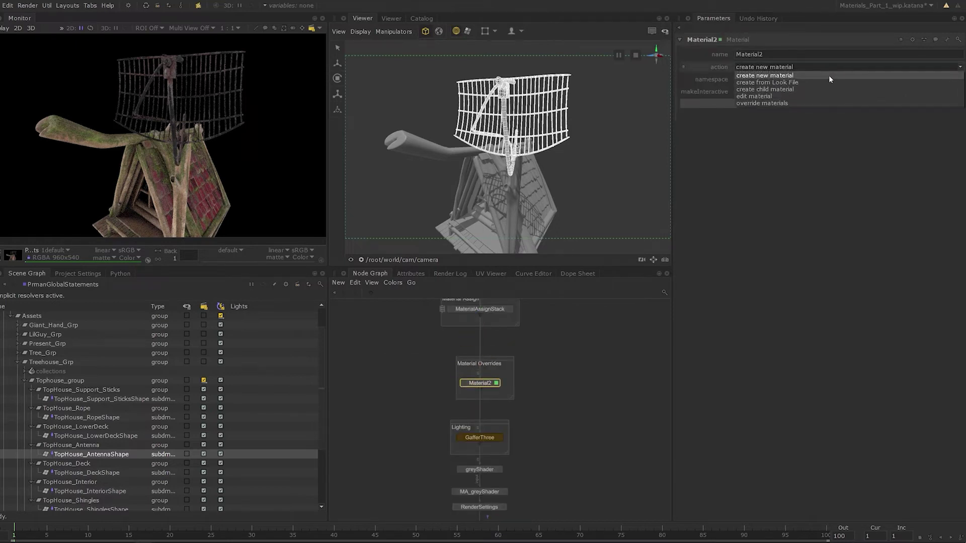
pyautogui.click(822, 105)
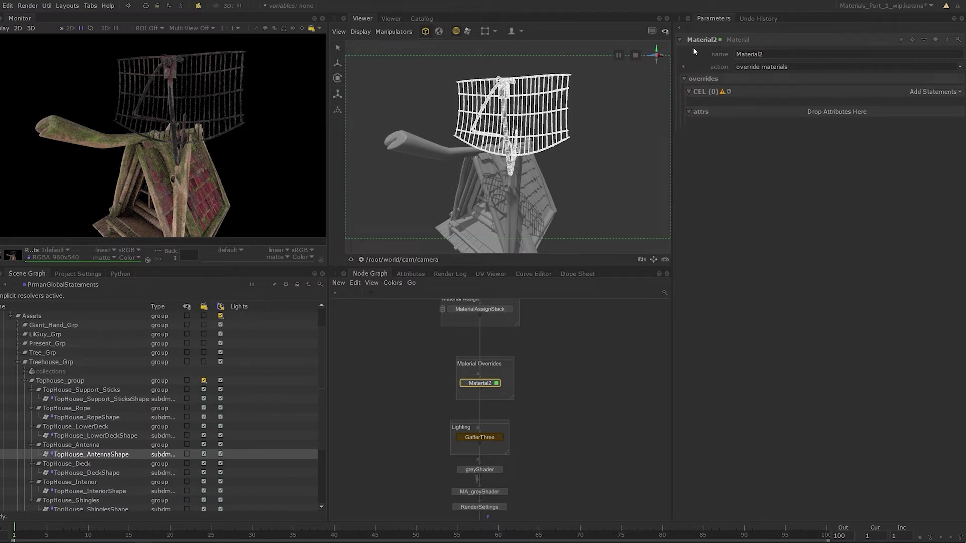
pyautogui.doubleClick(703, 39)
pyautogui.write('IO_antenna')
pyautogui.press('Return')
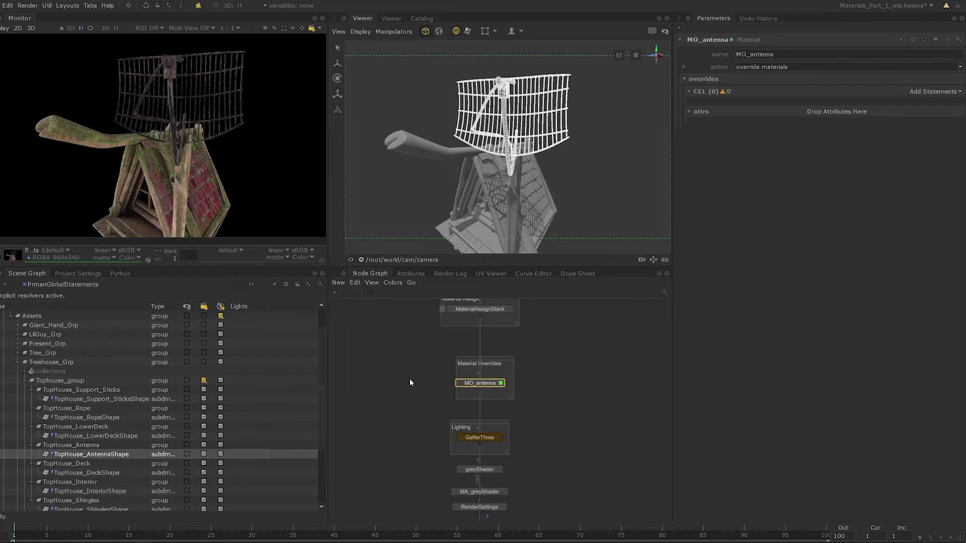
# - Target the selected TopHouse_AntennaShape location via Append Scene Graph Selection, then show its attributes
pyautogui.click(932, 92)
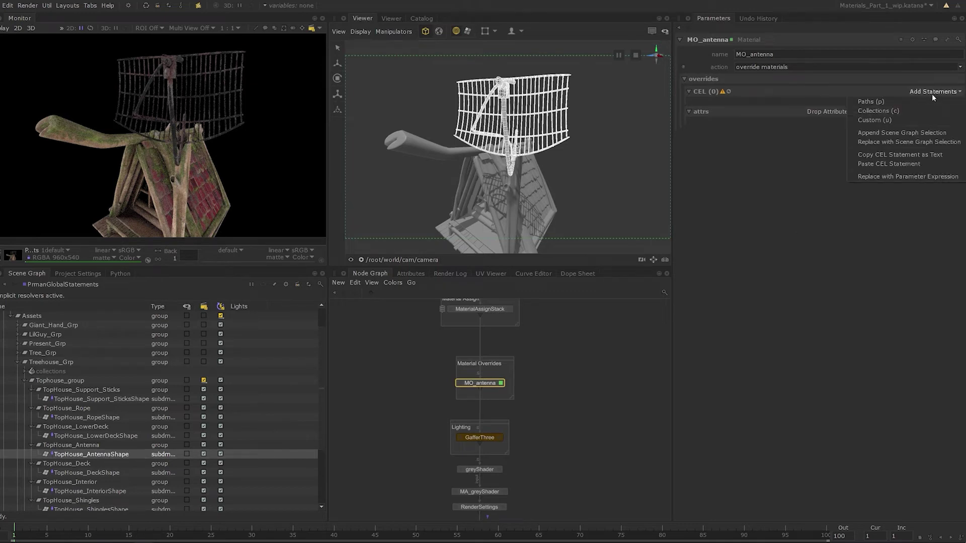
pyautogui.click(919, 134)
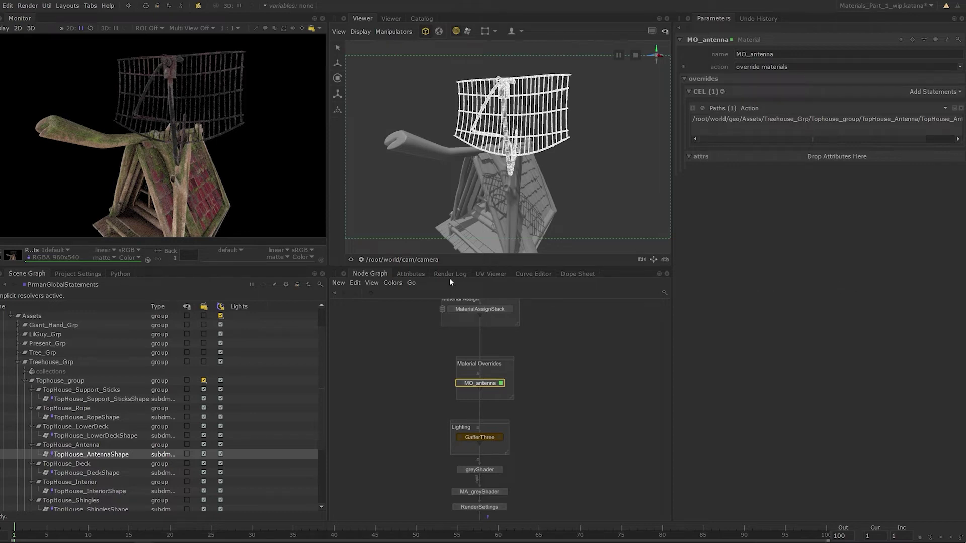
pyautogui.click(416, 275)
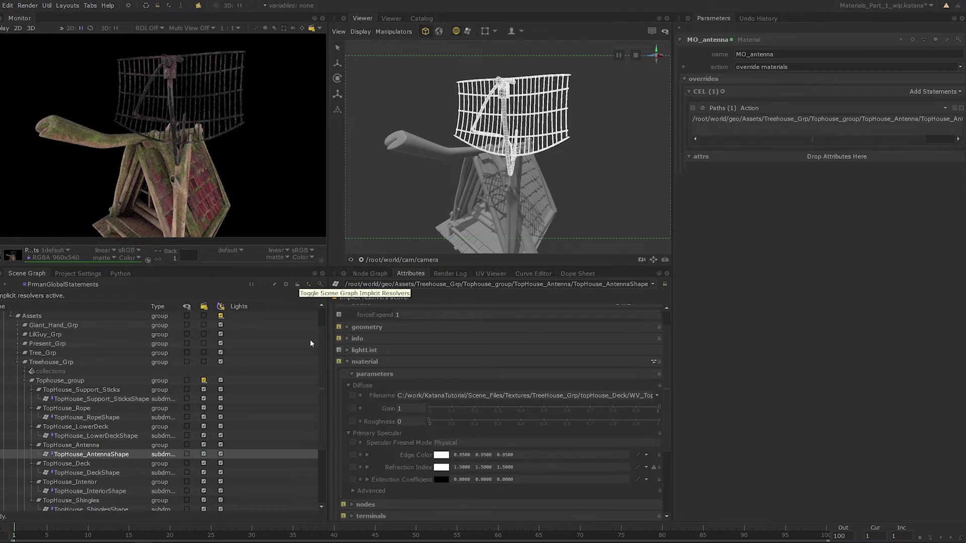
# - Add Edge Color, Refraction Index and Extinction Coefficient overrides to MO_antenna and move it into Material Overrides
pyautogui.moveTo(412, 458)
pyautogui.moveTo(407, 456); pyautogui.dragTo(765, 160)
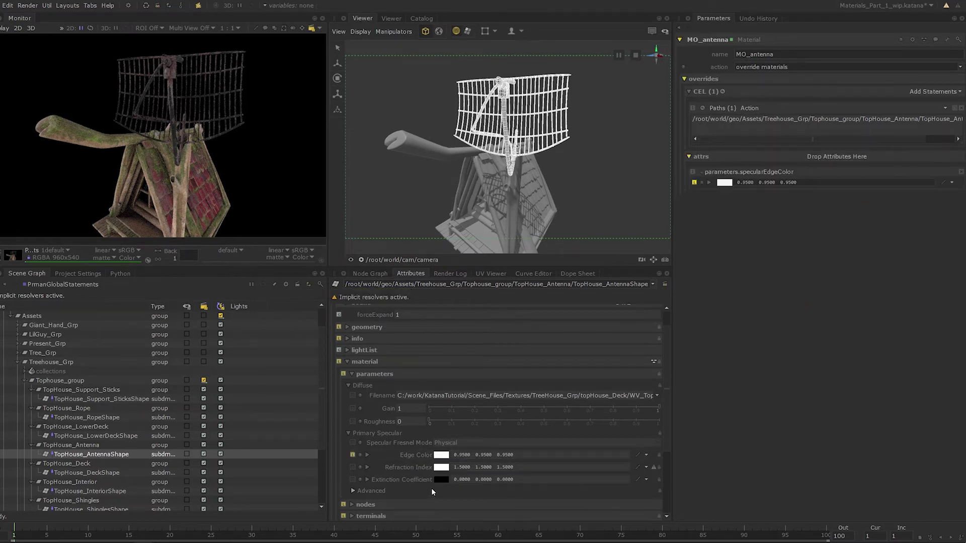
pyautogui.moveTo(415, 465); pyautogui.dragTo(871, 160)
pyautogui.moveTo(416, 479); pyautogui.dragTo(811, 154)
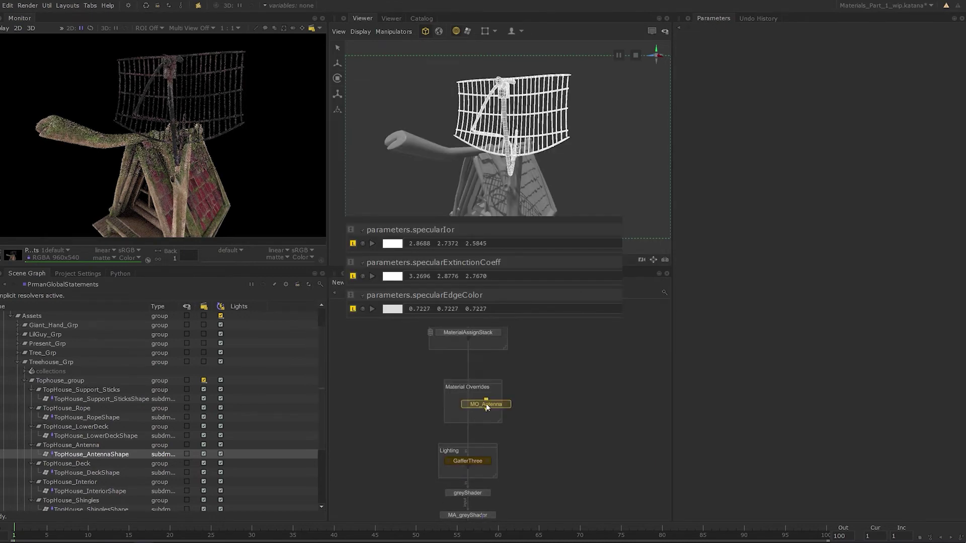
pyautogui.moveTo(486, 407); pyautogui.dragTo(469, 413)
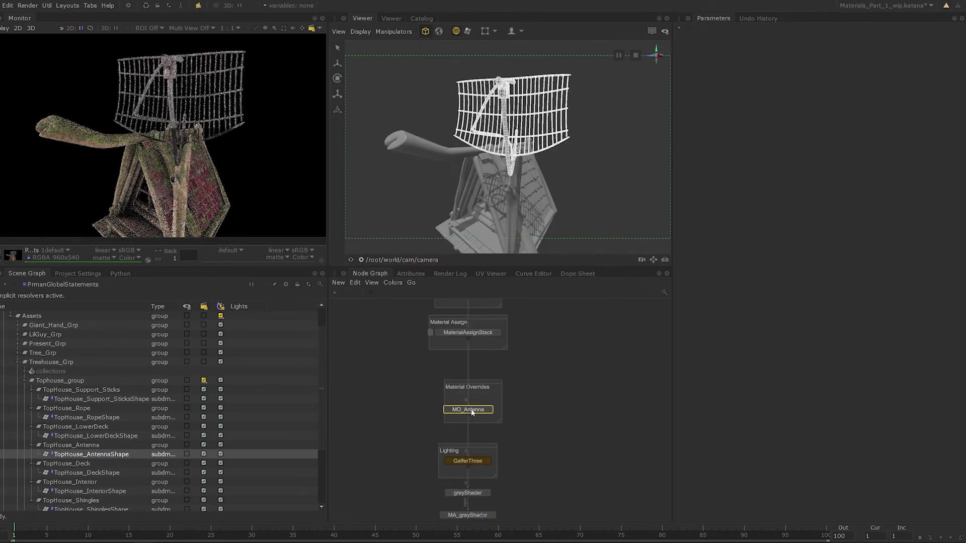
# - Turn implicit resolvers off, check the antenna's materialOverride parameter values, then return to the Node Graph
pyautogui.click(411, 273)
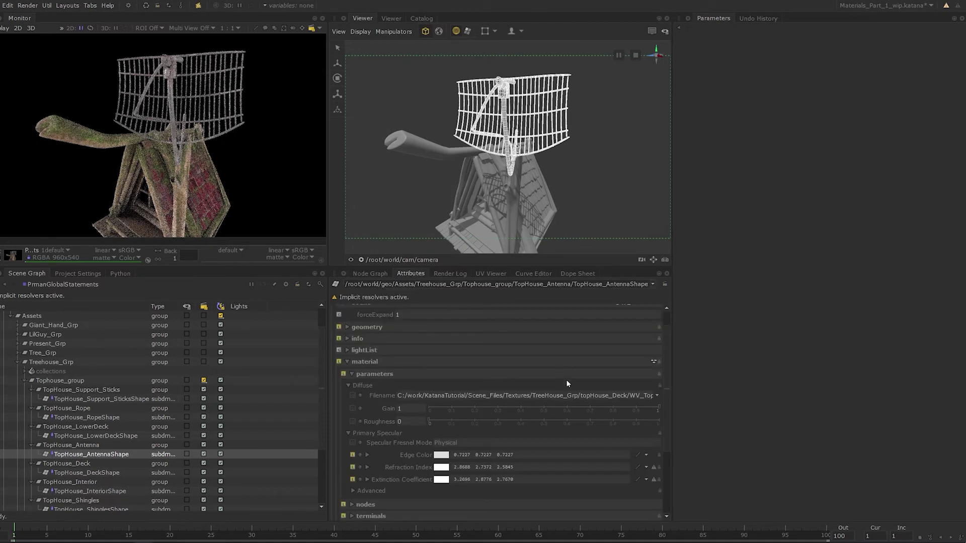
pyautogui.click(297, 284)
pyautogui.click(379, 374)
pyautogui.click(377, 386)
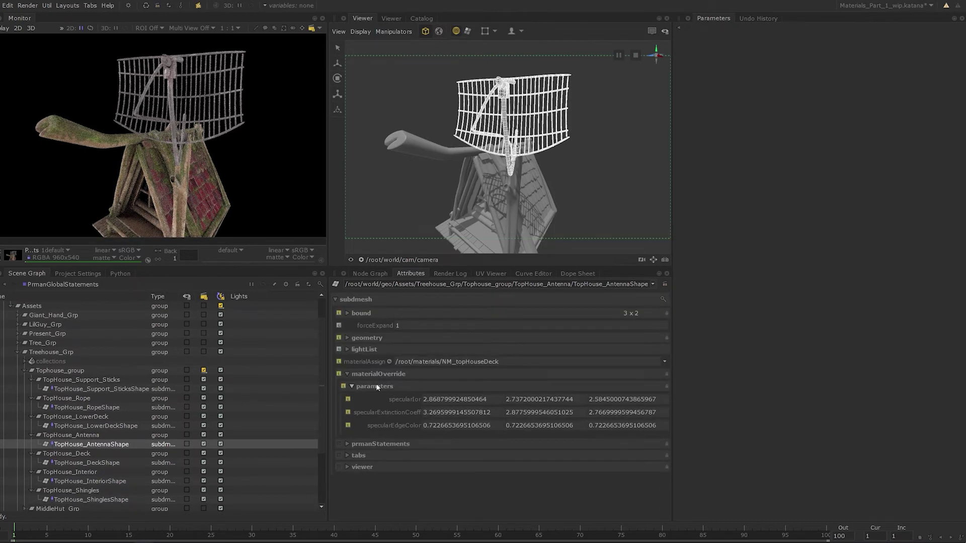
pyautogui.click(380, 385)
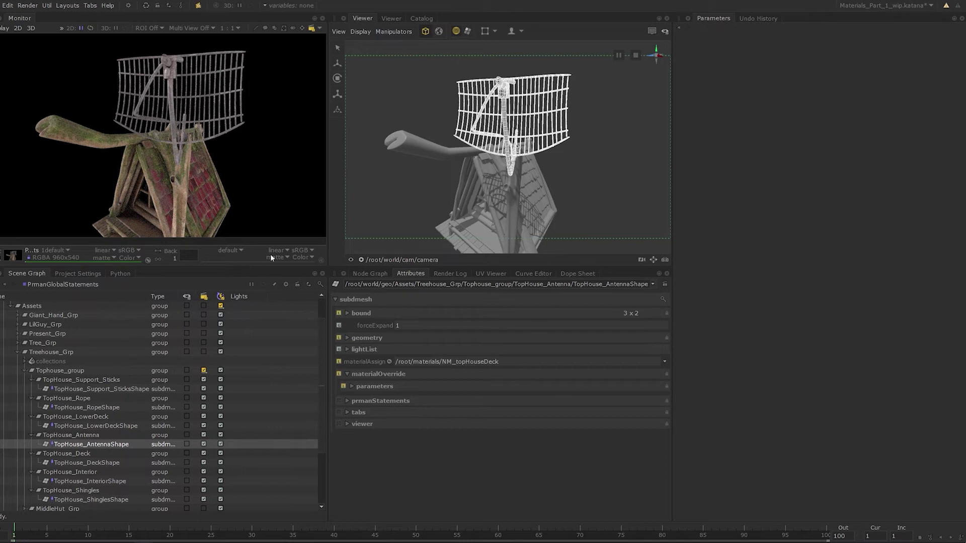
pyautogui.click(375, 274)
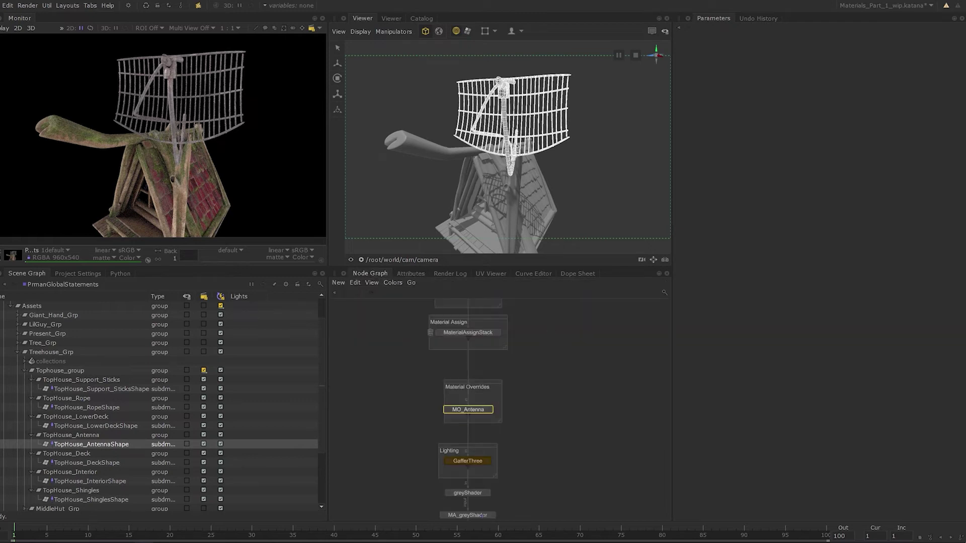
# - Add a network material named NM_middleHouse to the NMC_treeHouse node
pyautogui.scroll(-3, 550, 327)
pyautogui.moveTo(550, 332); pyautogui.dragTo(538, 390, button='middle')
pyautogui.click(561, 386)
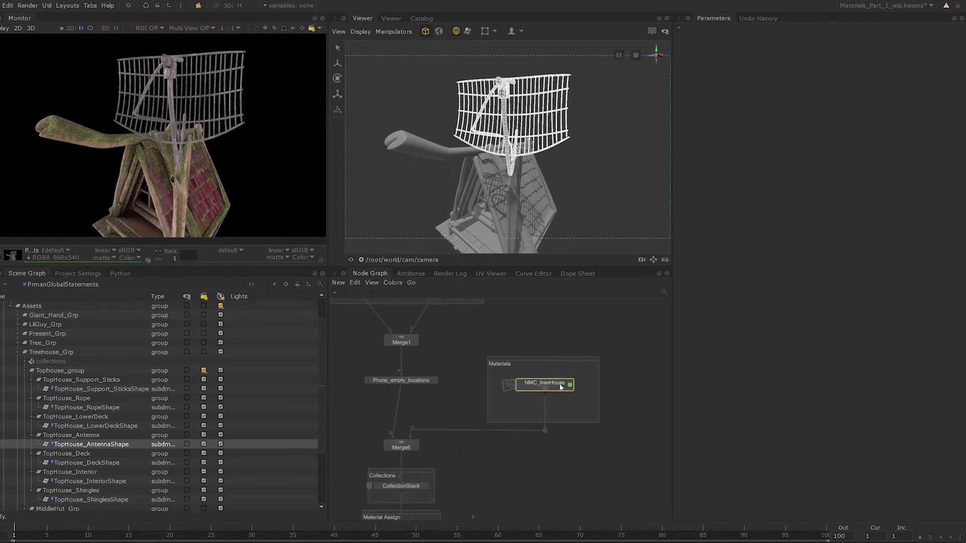
pyautogui.press('f')
pyautogui.click(683, 68)
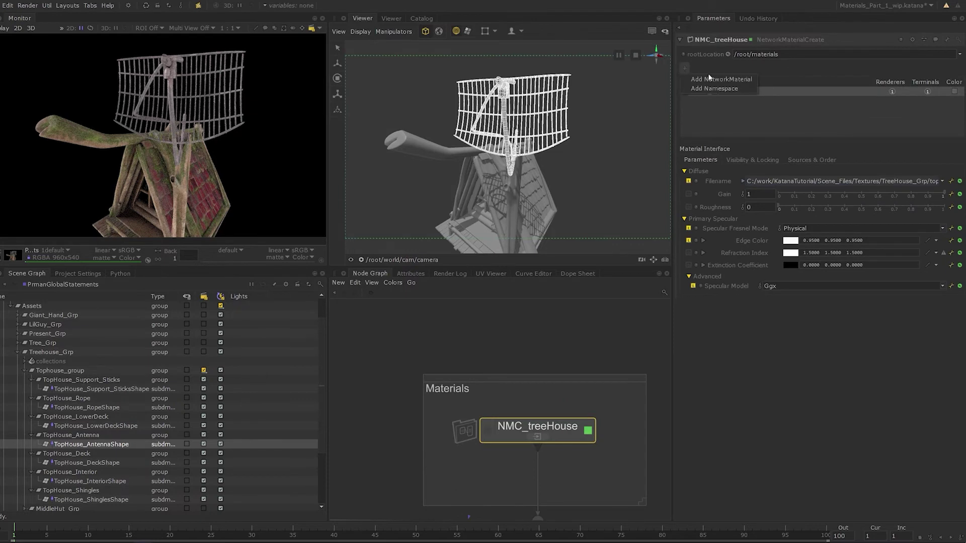
pyautogui.click(753, 79)
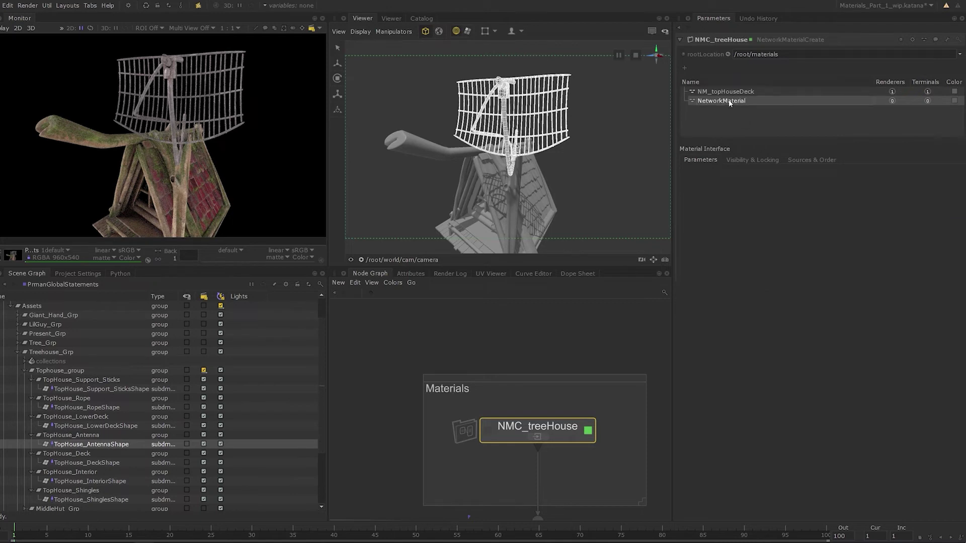
pyautogui.doubleClick(730, 101)
pyautogui.write('NM_middleHouse')
pyautogui.press('Return')
# - Dive into NMC_treeHouse's shading network and marquee-select the four shading nodes
pyautogui.keyDown('ctrl'); pyautogui.middleClick(566, 430); pyautogui.keyUp('ctrl')
pyautogui.moveTo(529, 432); pyautogui.dragTo(525, 296, button='middle')
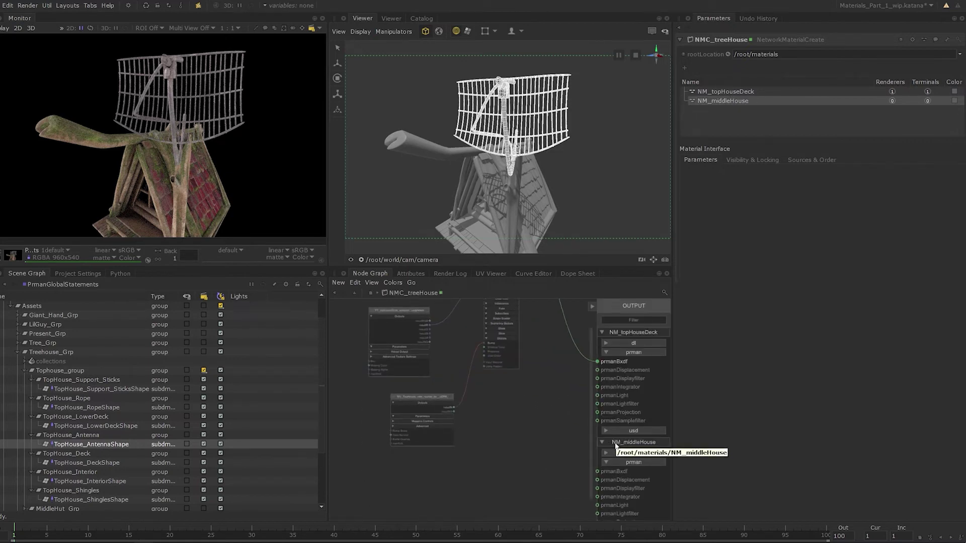
pyautogui.scroll(-5, 554, 418)
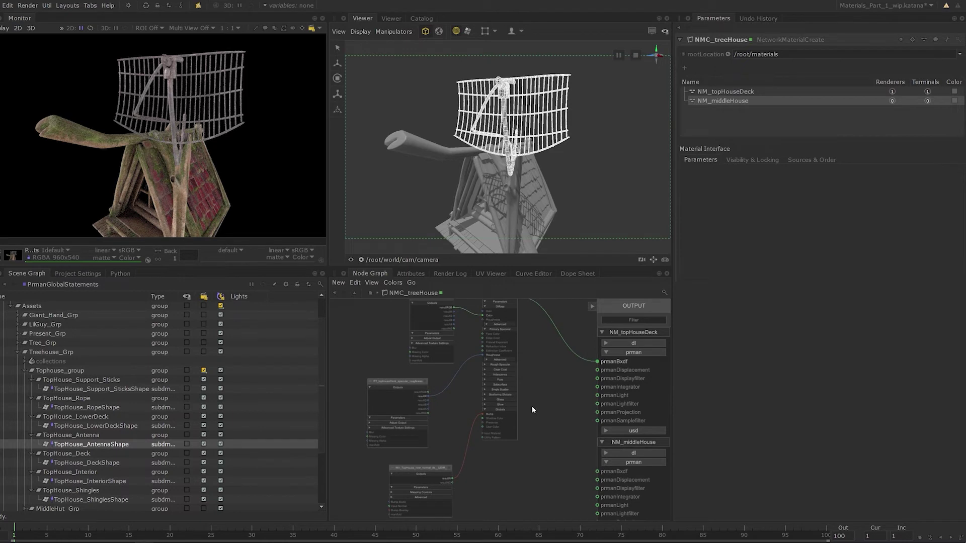
pyautogui.moveTo(523, 365); pyautogui.dragTo(524, 374, button='middle')
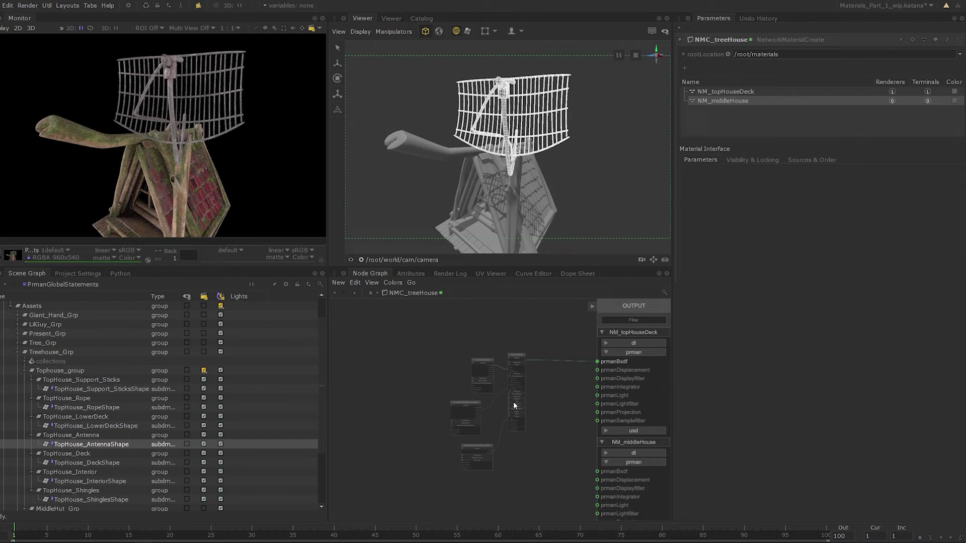
pyautogui.moveTo(421, 333); pyautogui.dragTo(553, 472)
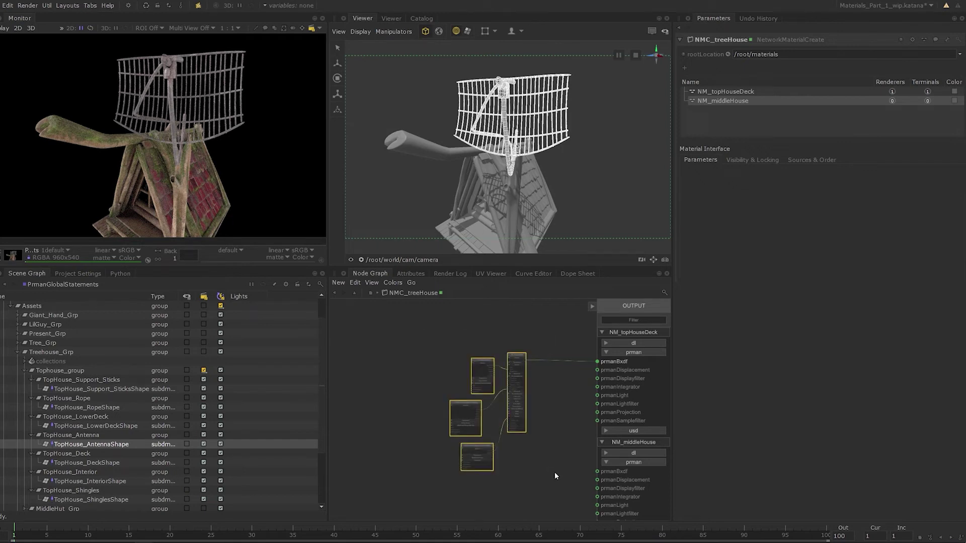
# - Wrap the selected shading nodes in a backdrop labelled 'topHouse'
pyautogui.press('Tab')
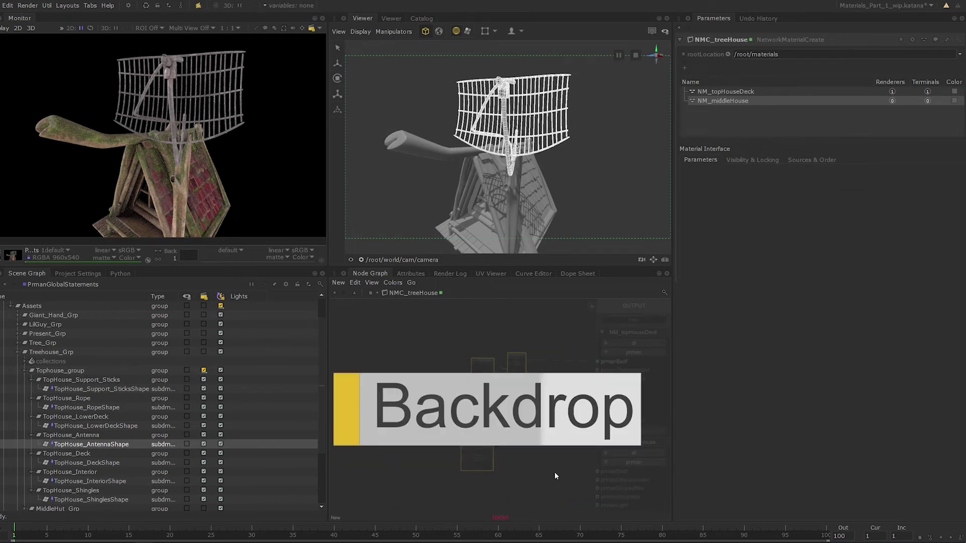
pyautogui.press('Return')
pyautogui.scroll(5, 470, 358)
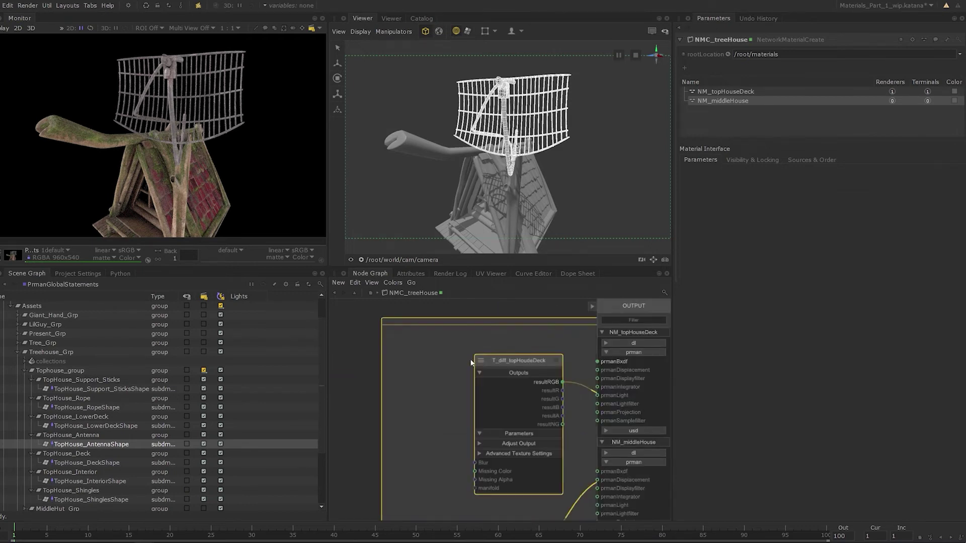
pyautogui.doubleClick(460, 321)
pyautogui.write('to')
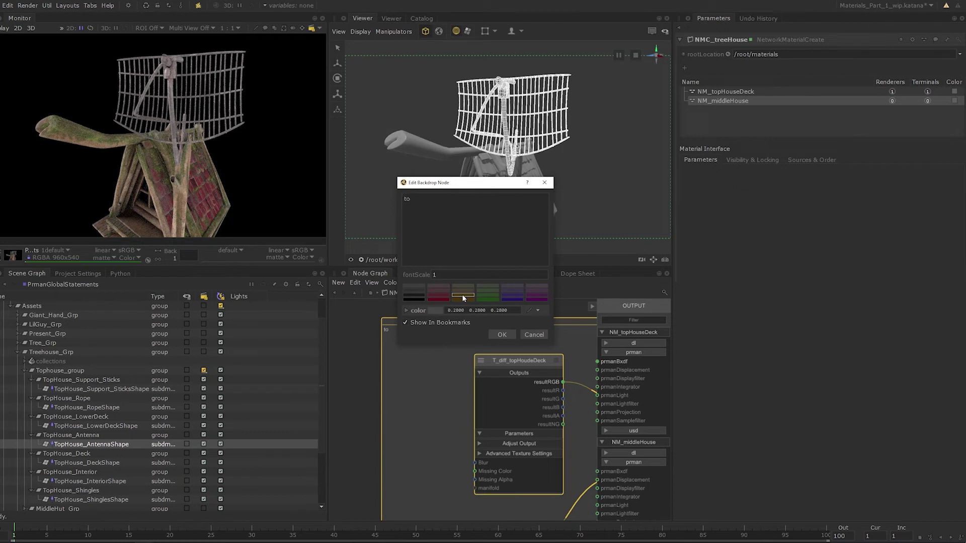
pyautogui.write('pHouse')
pyautogui.click(502, 334)
# - Collapse the four topHouseDeck shading nodes into one ShadingGroup with Ctrl+G
pyautogui.scroll(-5, 484, 340)
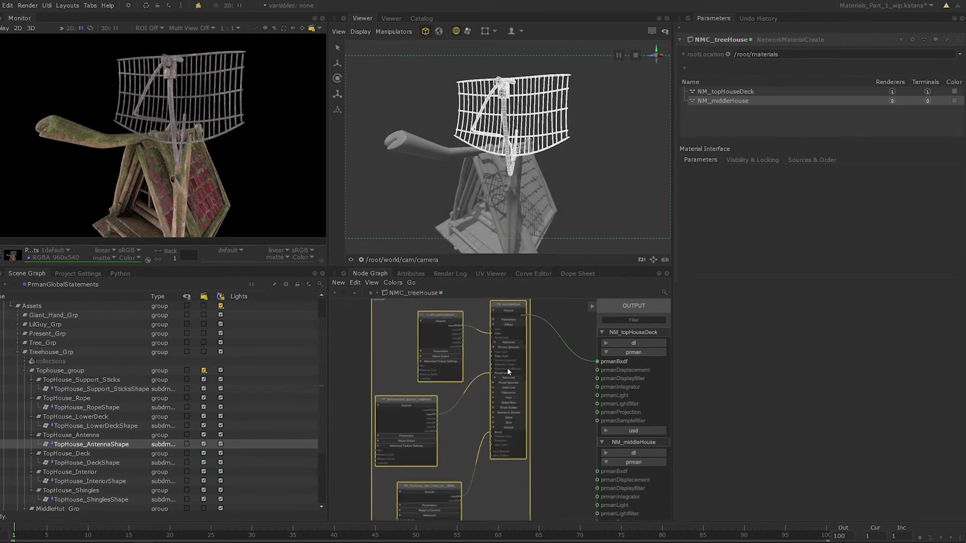
pyautogui.scroll(-3, 517, 382)
pyautogui.moveTo(427, 345); pyautogui.dragTo(485, 443)
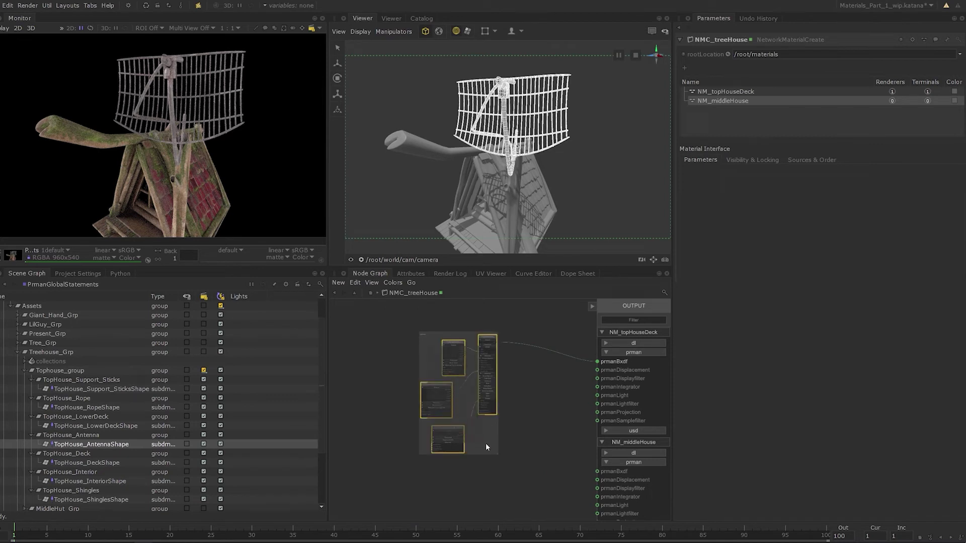
pyautogui.hotkey('ctrl', 'g')
pyautogui.scroll(5, 456, 391)
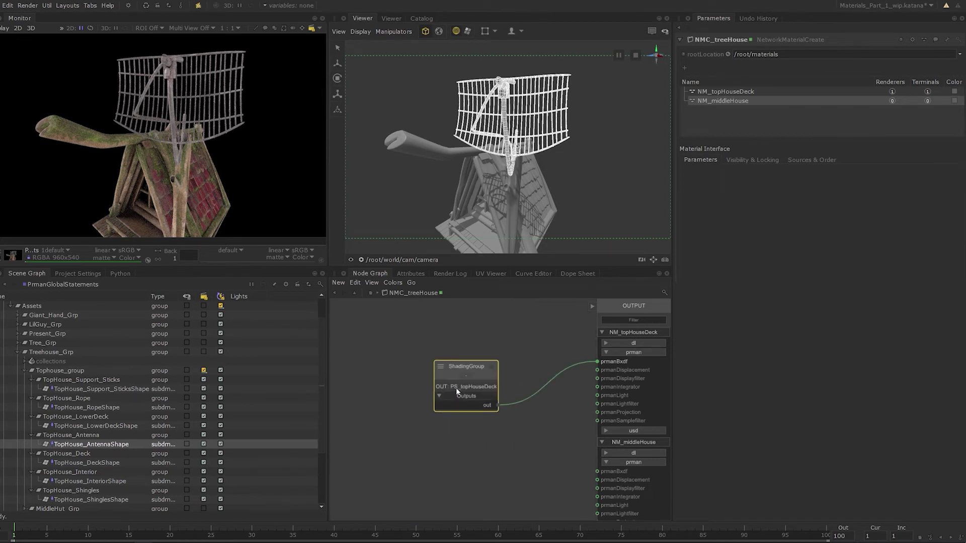
pyautogui.scroll(3, 480, 371)
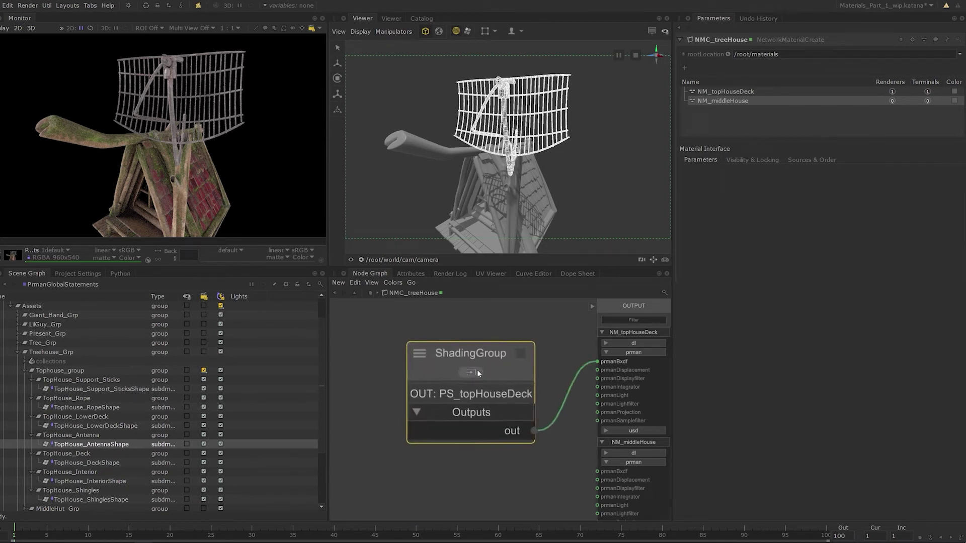
pyautogui.moveTo(494, 361); pyautogui.dragTo(499, 360)
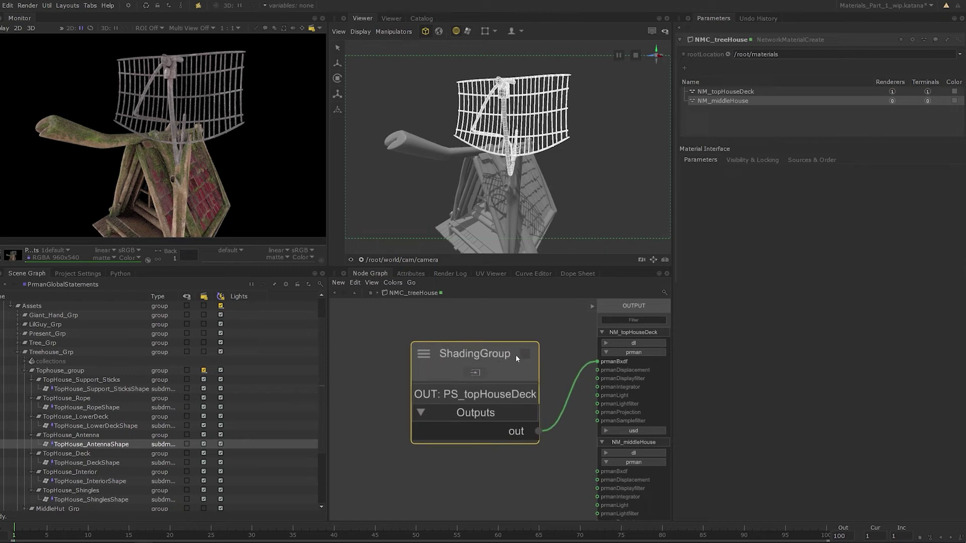
# - Inspect the ShadingGroup's inner nodes, then expand it in place at the NMC_treeHouse level
pyautogui.keyDown('ctrl'); pyautogui.middleClick(498, 361); pyautogui.keyUp('ctrl')
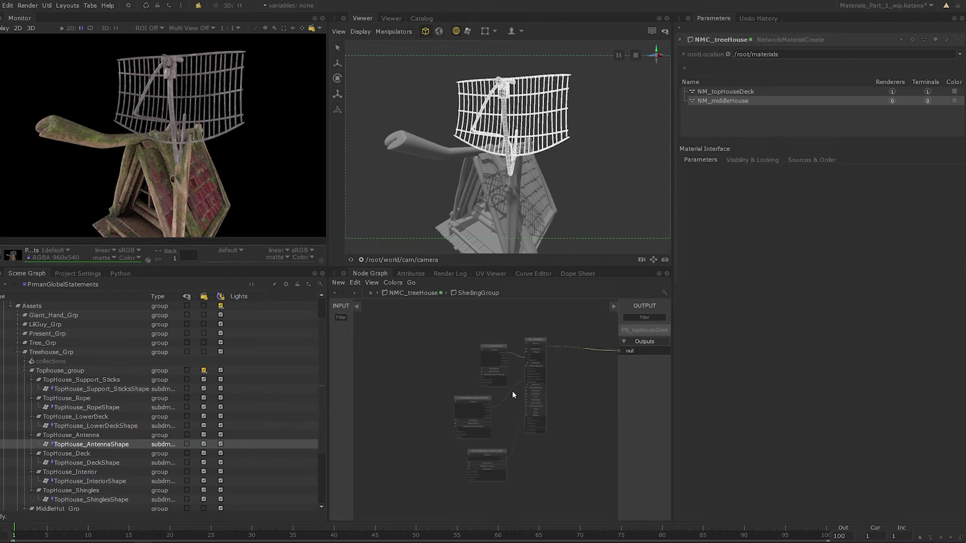
pyautogui.scroll(2, 541, 393)
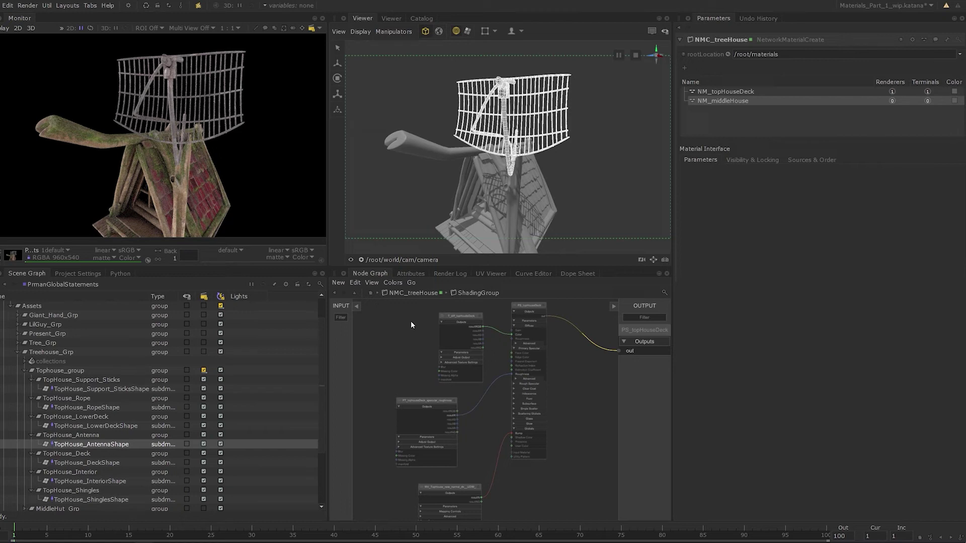
pyautogui.click(405, 293)
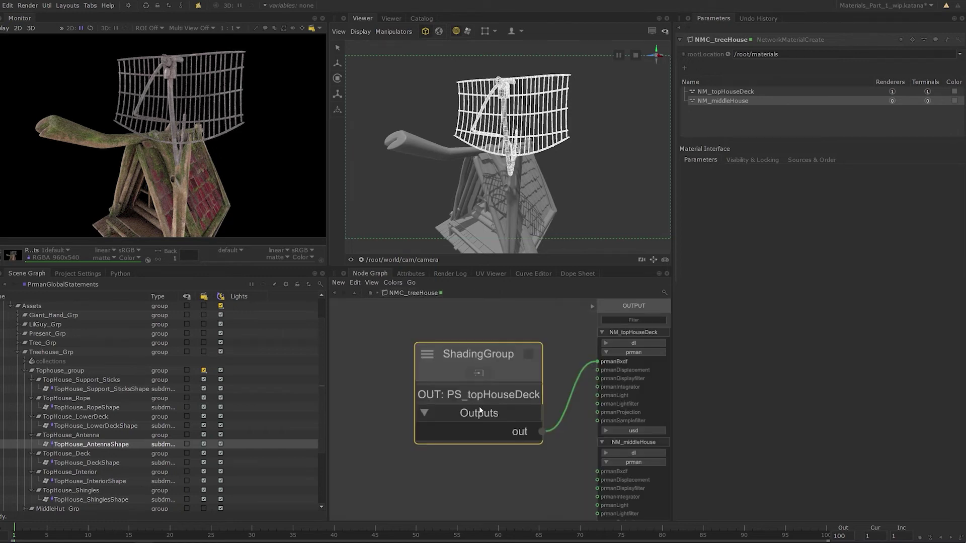
pyautogui.doubleClick(497, 356)
pyautogui.scroll(-5, 493, 354)
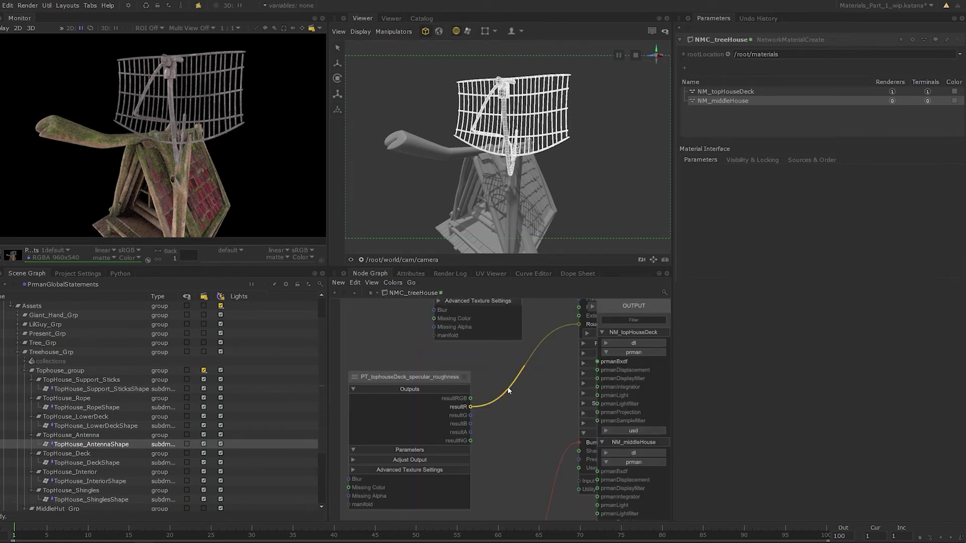
pyautogui.moveTo(502, 416); pyautogui.dragTo(508, 430, button='middle')
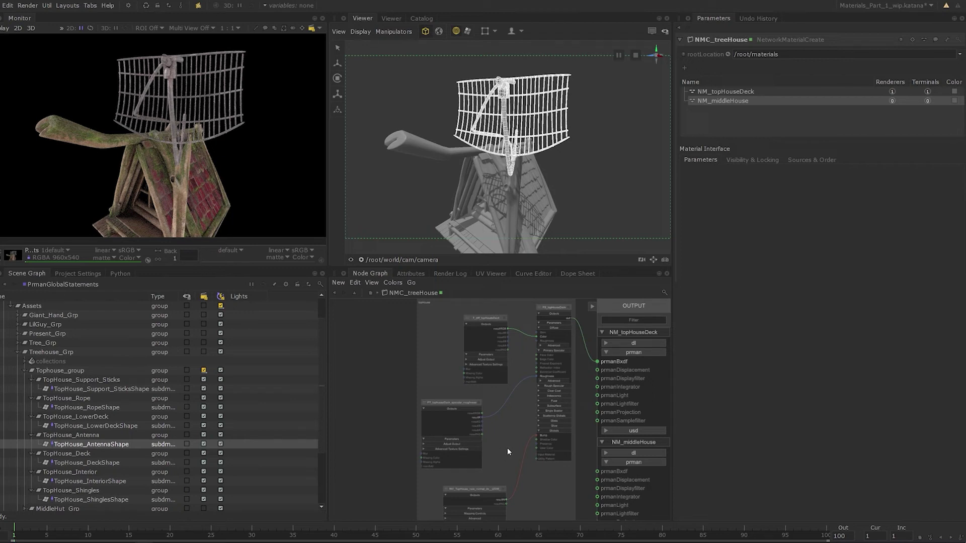
# - Connect PS_middleHouse's output to NM_middleHouse's prmanBxdf input
pyautogui.moveTo(504, 446); pyautogui.dragTo(475, 303, button='middle')
pyautogui.moveTo(543, 518); pyautogui.dragTo(524, 424, button='middle')
pyautogui.scroll(3, 525, 455)
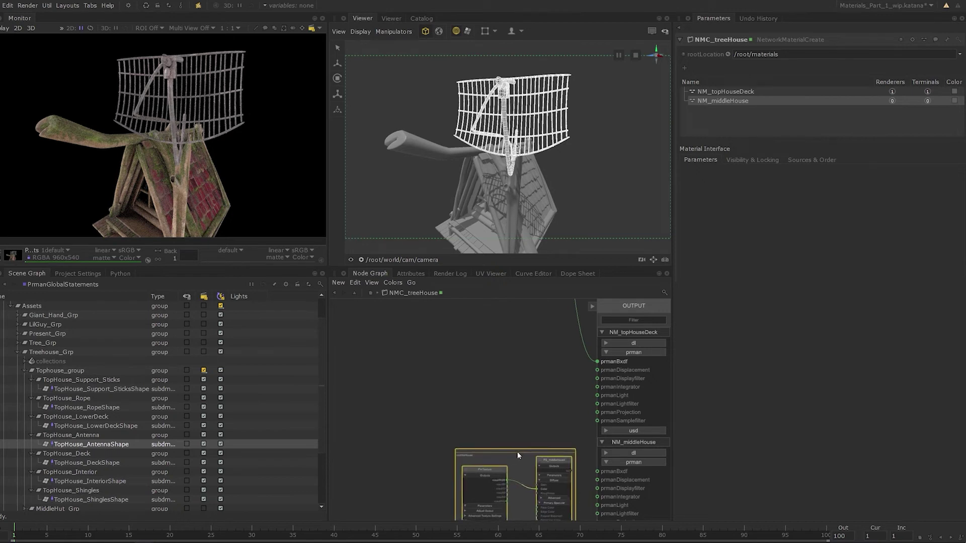
pyautogui.scroll(3, 509, 418)
pyautogui.moveTo(507, 416); pyautogui.dragTo(599, 472)
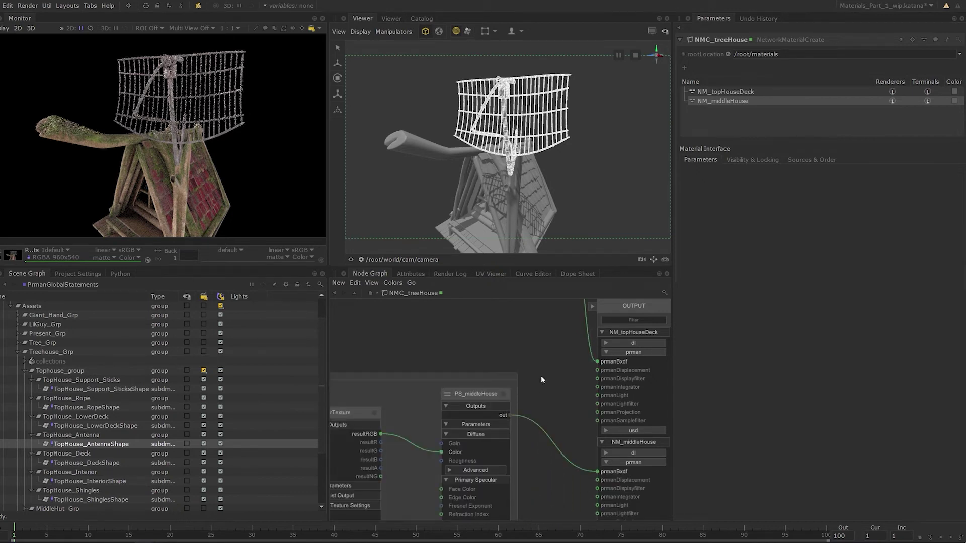
# - Return to the root graph and show MaterialAssignStack's MA_topHouseDeck and MA_middleHut assignments
pyautogui.click(371, 293)
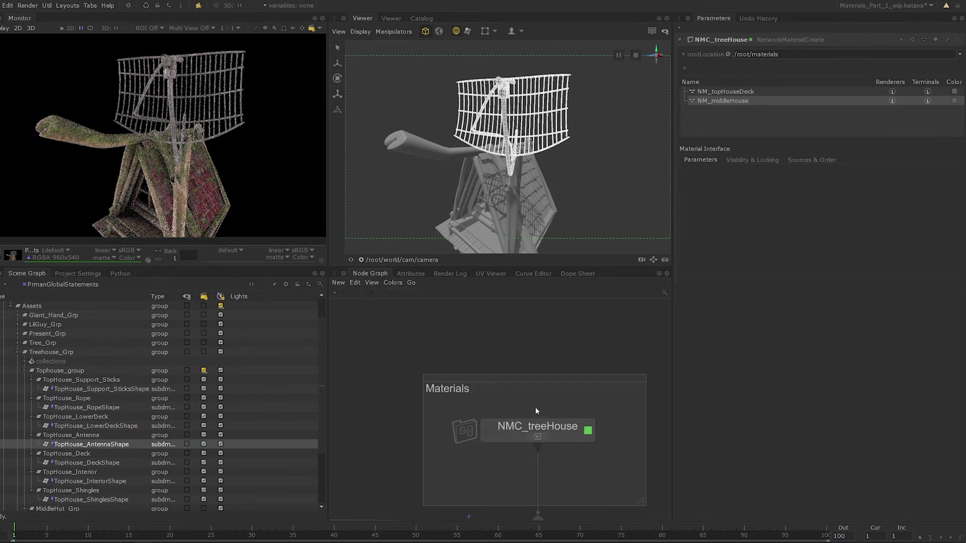
pyautogui.moveTo(536, 406); pyautogui.dragTo(491, 385, button='middle')
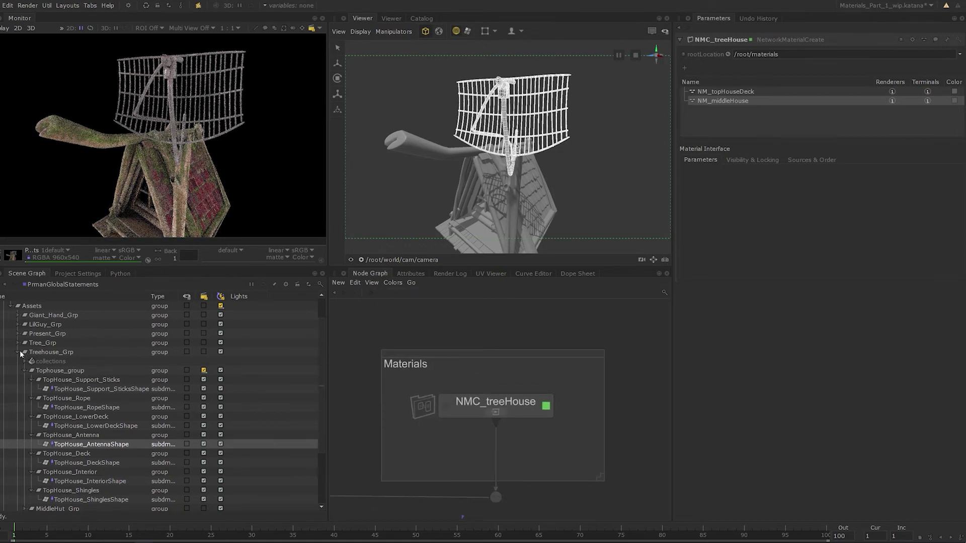
pyautogui.press('a')
pyautogui.scroll(5, 498, 378)
pyautogui.click(474, 440)
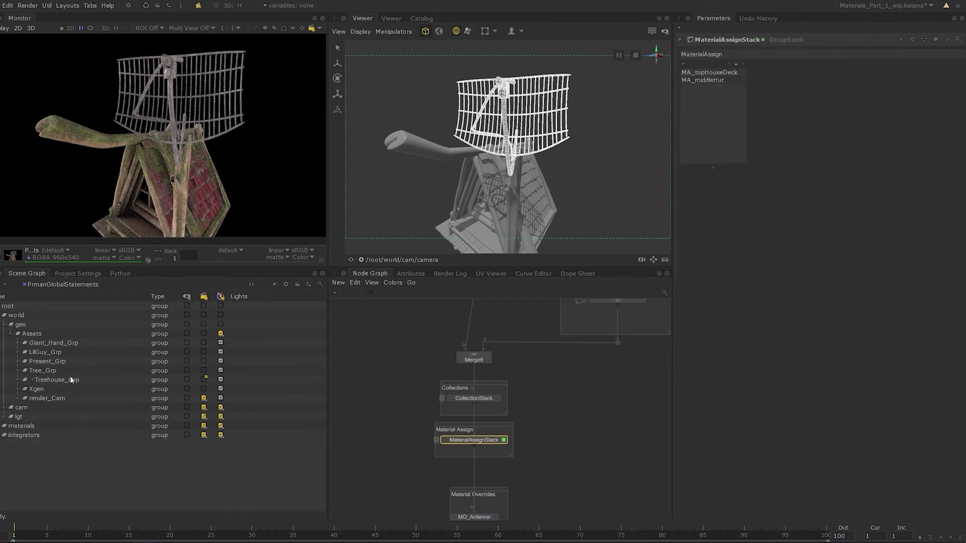
# - Collapse Tophouse_group in the Scene Graph tree
pyautogui.click(25, 397)
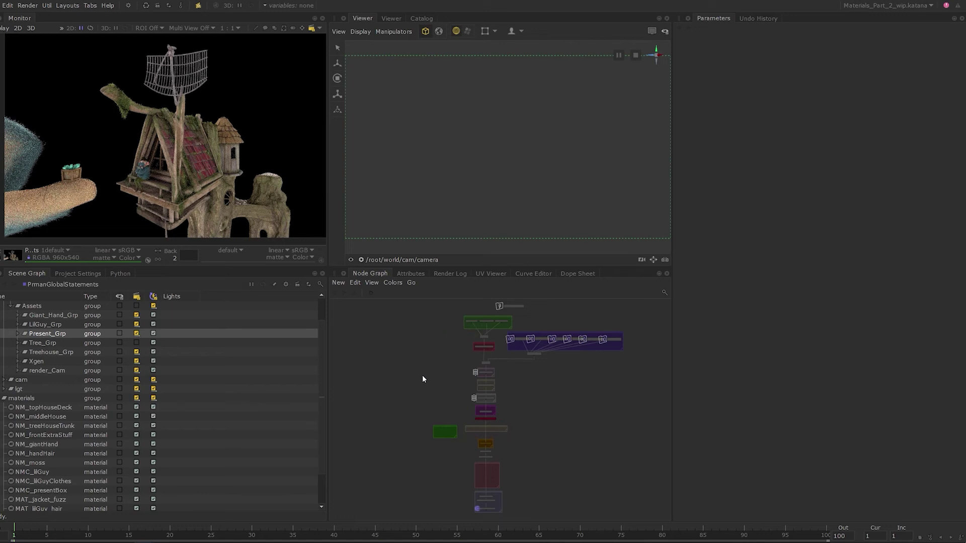
# - Select MATERIAL_WORK_ENDS, pan to the green LookFile Bake backdrop below it, and bring up the node creation list
pyautogui.scroll(3, 443, 420)
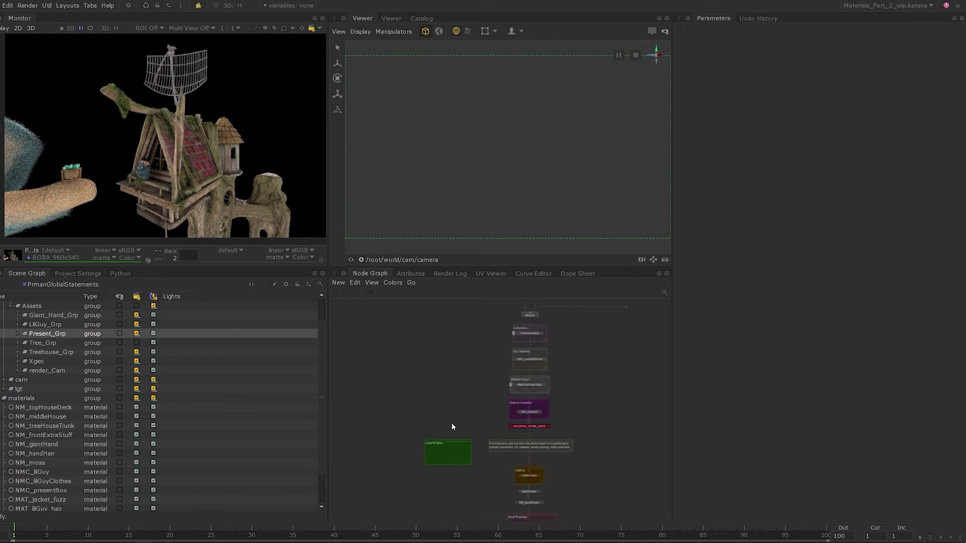
pyautogui.scroll(3, 527, 456)
pyautogui.click(549, 400)
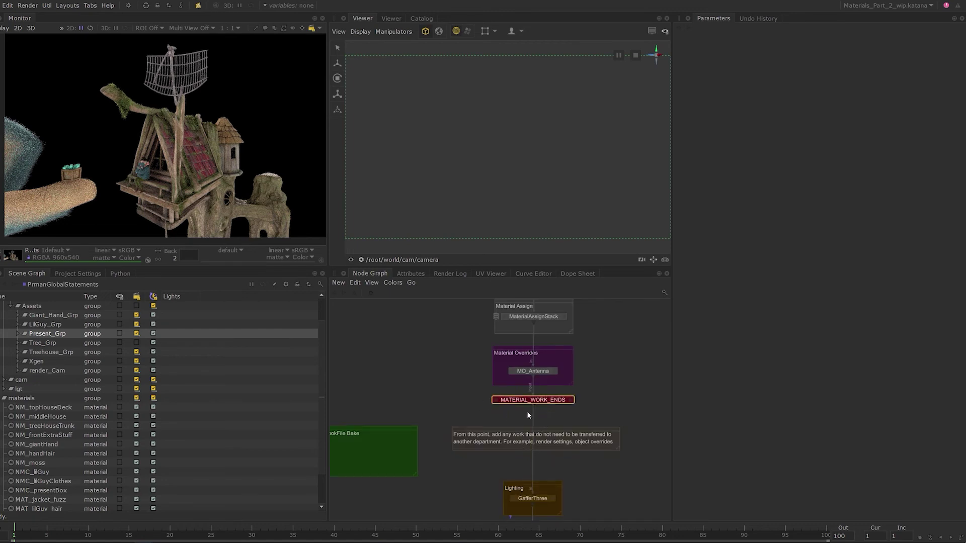
pyautogui.moveTo(469, 423); pyautogui.dragTo(506, 384, button='middle')
pyautogui.moveTo(525, 433); pyautogui.dragTo(524, 424, button='middle')
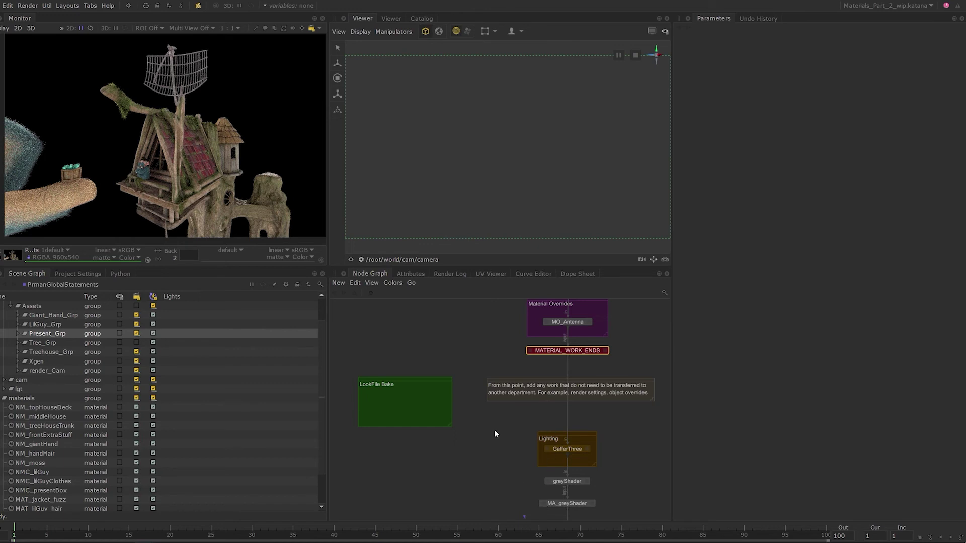
pyautogui.scroll(3, 397, 386)
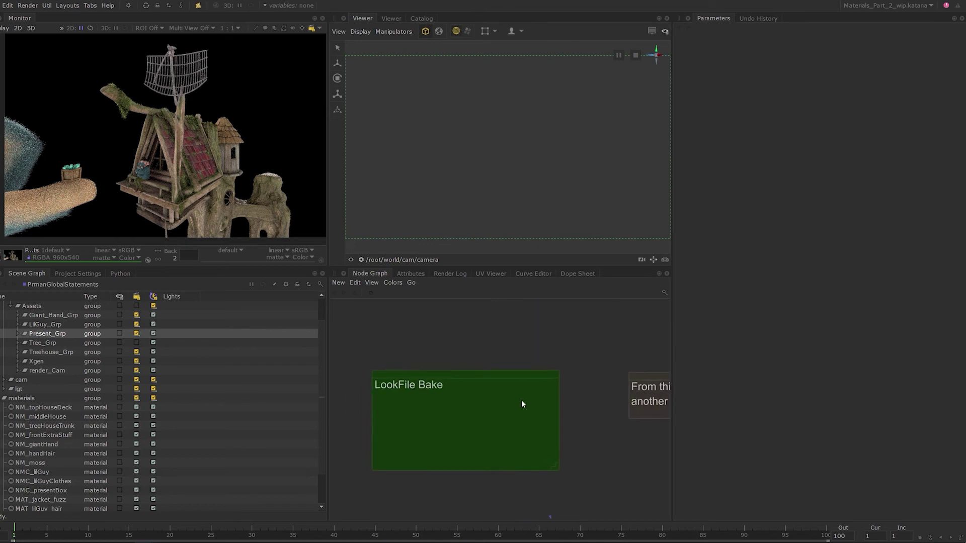
pyautogui.scroll(-3, 530, 403)
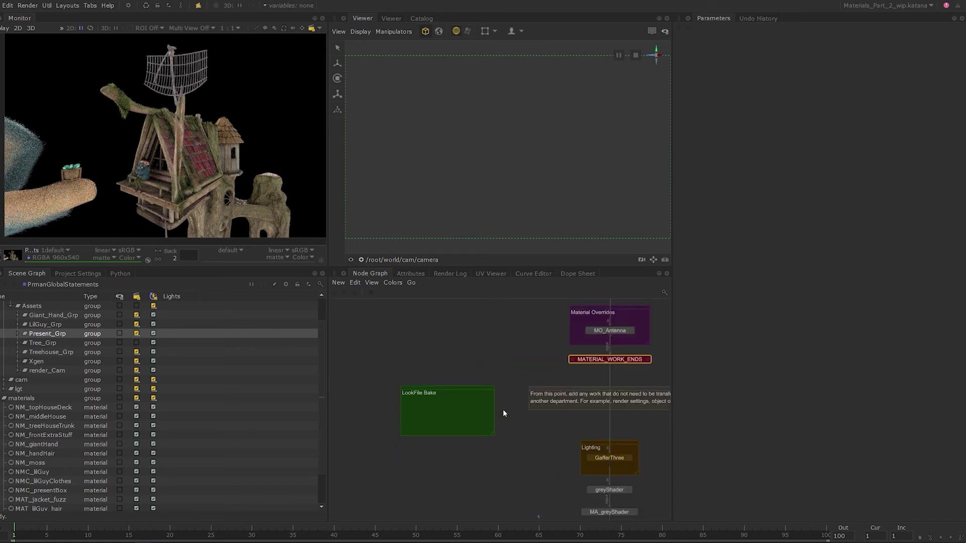
pyautogui.press('Tab')
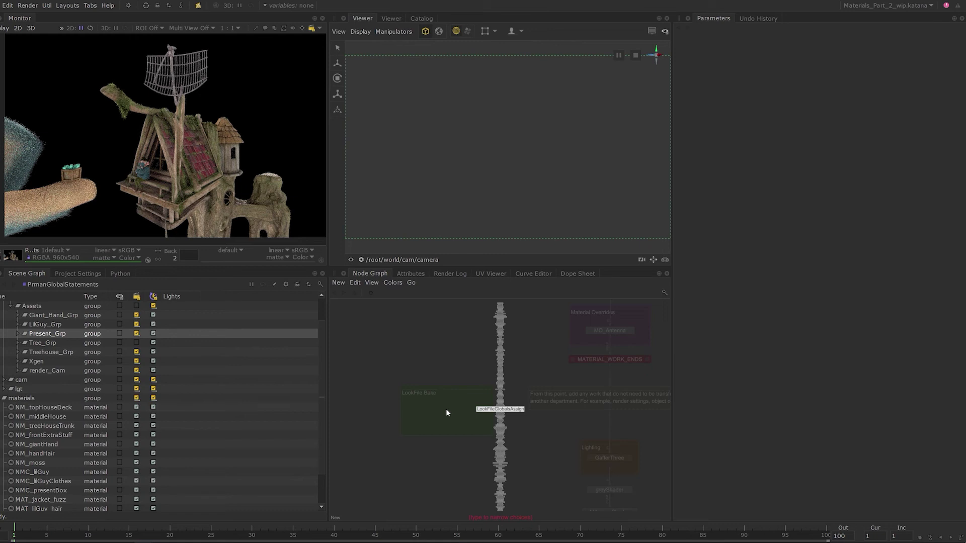
# - Create a LookFileBake node and place it inside the green LookFile Bake backdrop
pyautogui.write('LookFileBake')
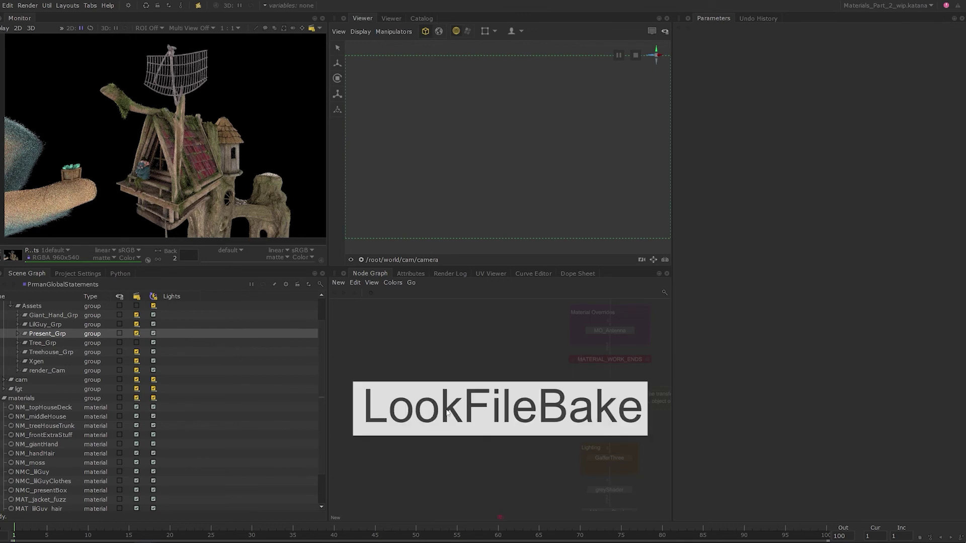
pyautogui.press('Return')
pyautogui.click(446, 410)
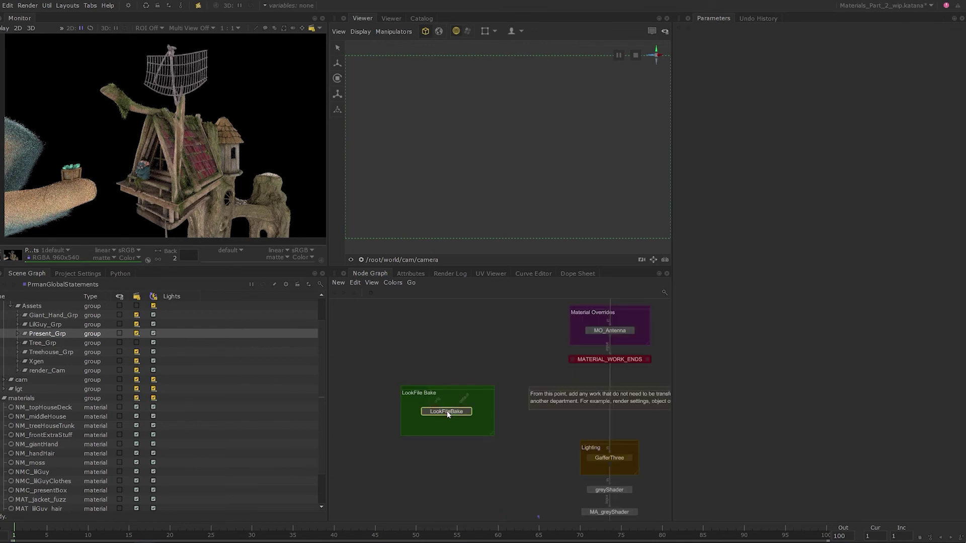
# - Open the LookFileBake node's parameters, showing /root/world as root and archive output format
pyautogui.scroll(5, 489, 389)
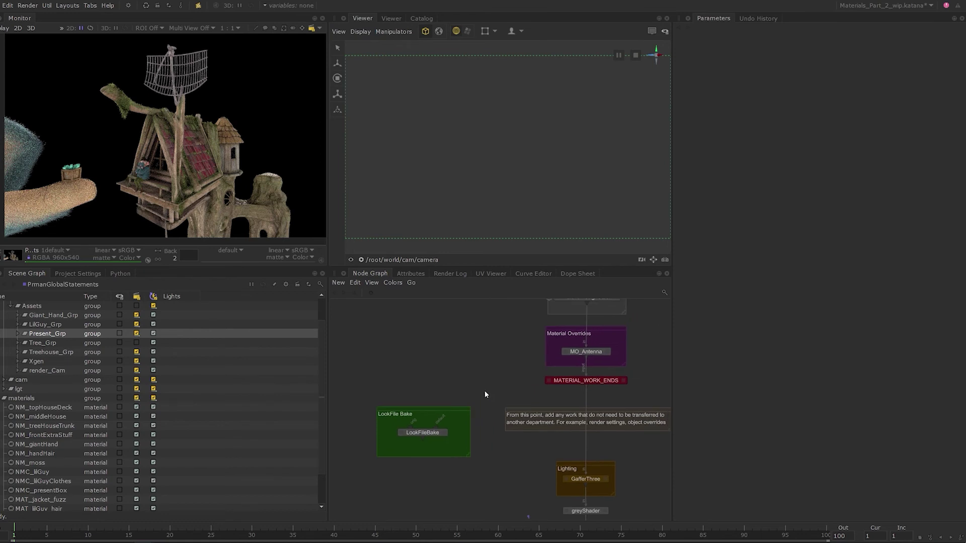
pyautogui.doubleClick(423, 432)
pyautogui.moveTo(423, 432); pyautogui.dragTo(456, 443, button='middle')
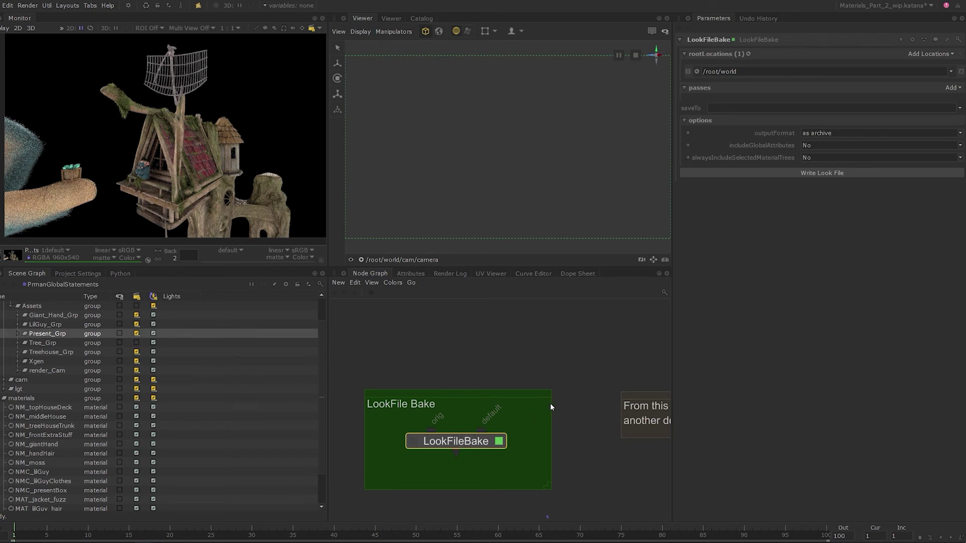
pyautogui.moveTo(550, 404); pyautogui.dragTo(564, 403, button='middle')
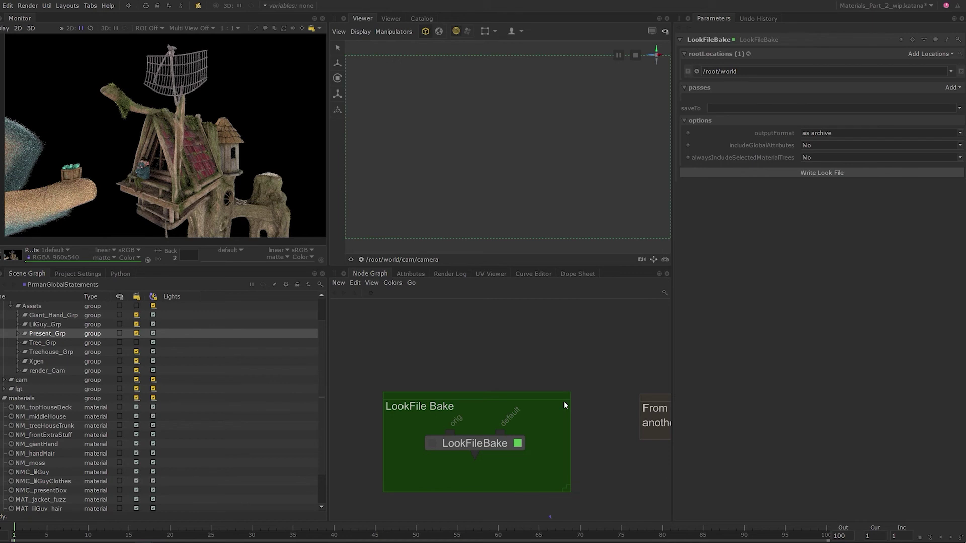
pyautogui.scroll(-5, 553, 400)
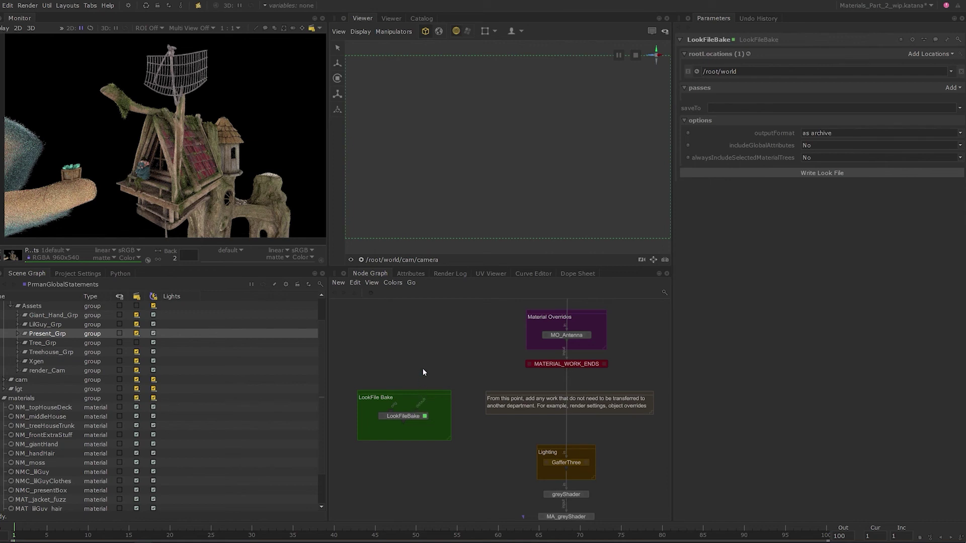
pyautogui.scroll(-5, 421, 377)
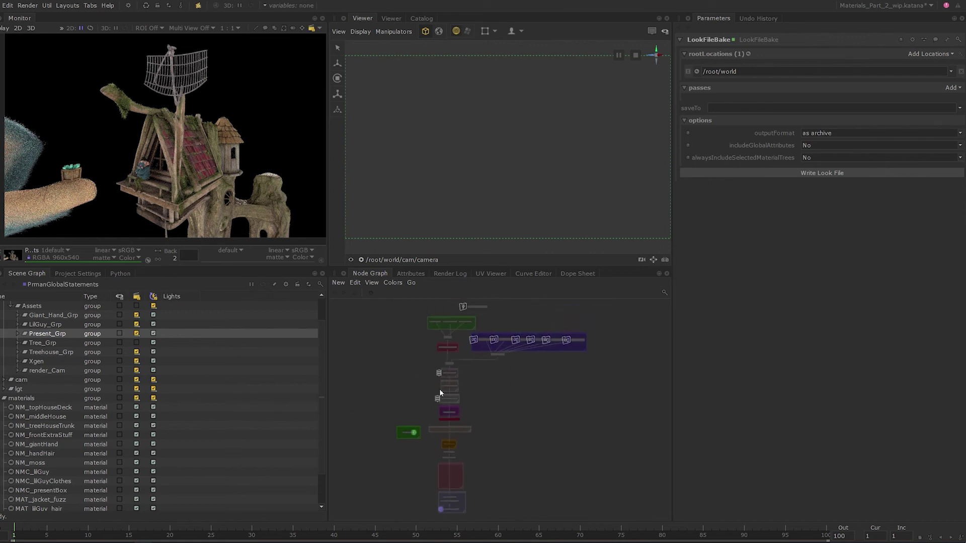
# - Wire MATERIAL_WORK_ENDS' output port into the LookFileBake node's input as a branch
pyautogui.scroll(5, 403, 441)
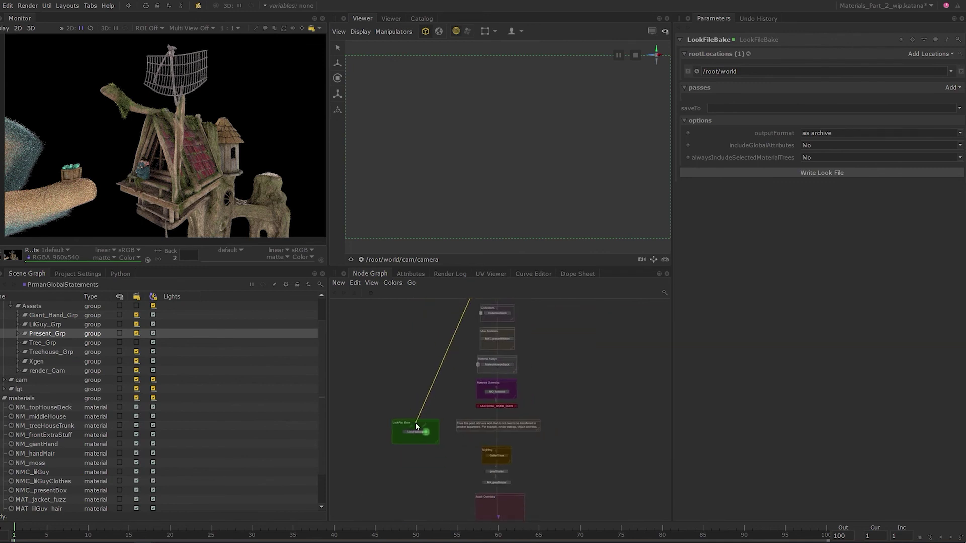
pyautogui.scroll(1, 402, 442)
pyautogui.scroll(-6, 457, 400)
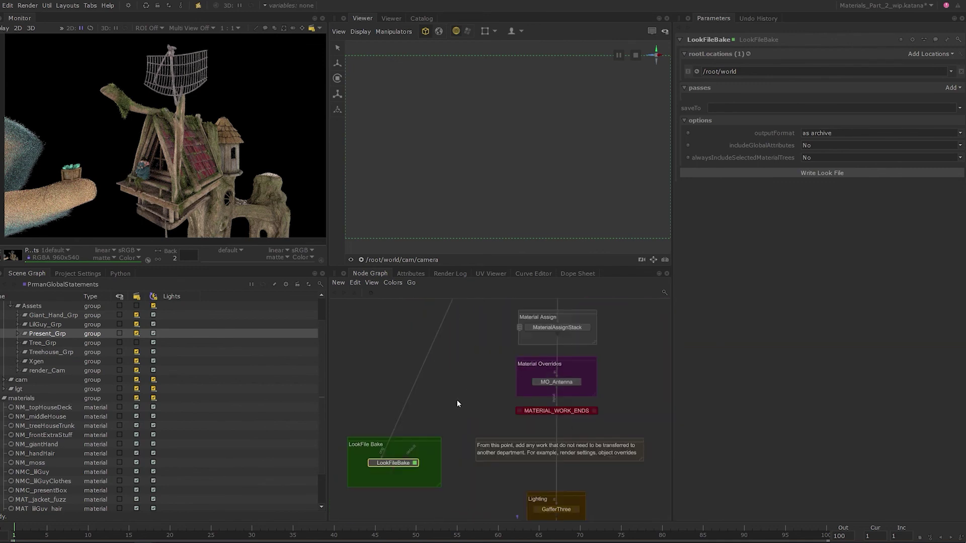
pyautogui.moveTo(506, 349); pyautogui.dragTo(488, 443, button='middle')
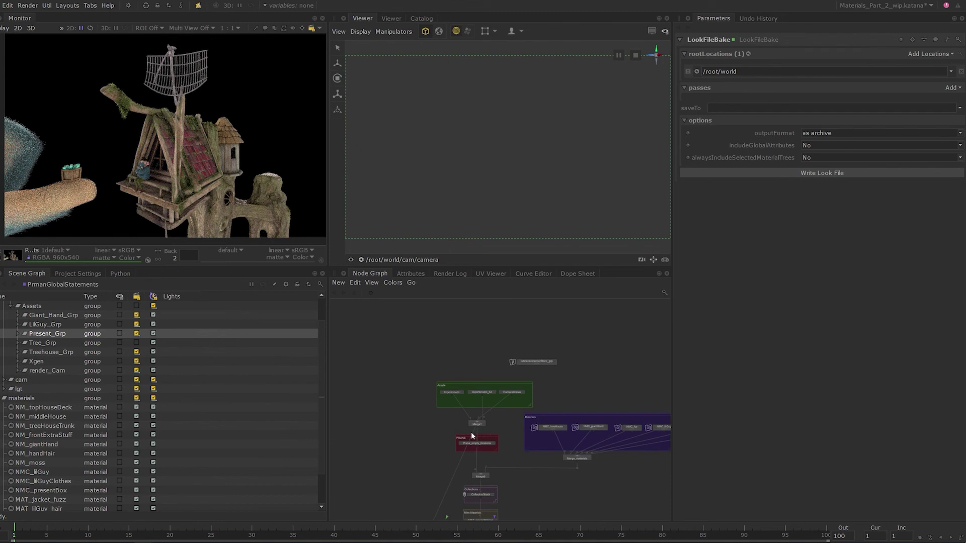
pyautogui.scroll(2, 455, 415)
pyautogui.scroll(2, 530, 386)
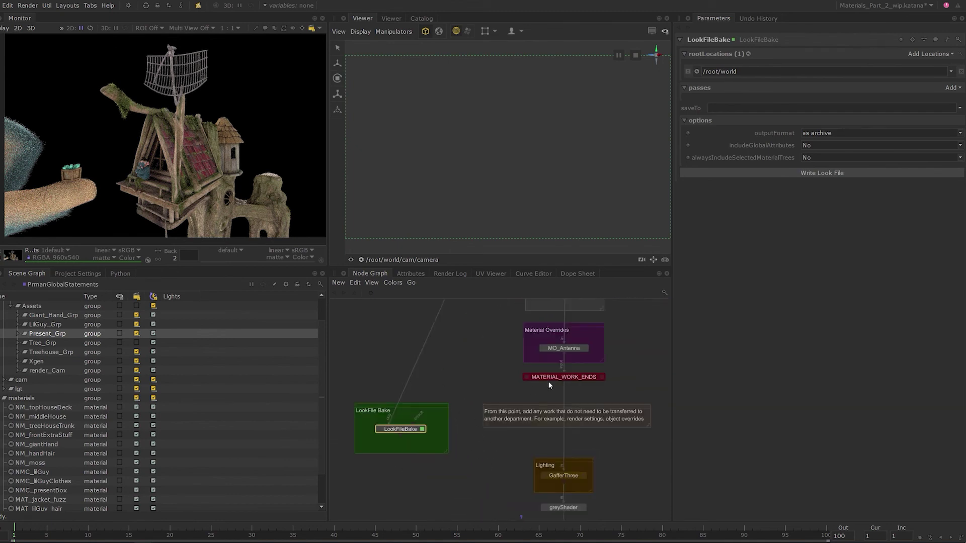
pyautogui.scroll(3, 567, 378)
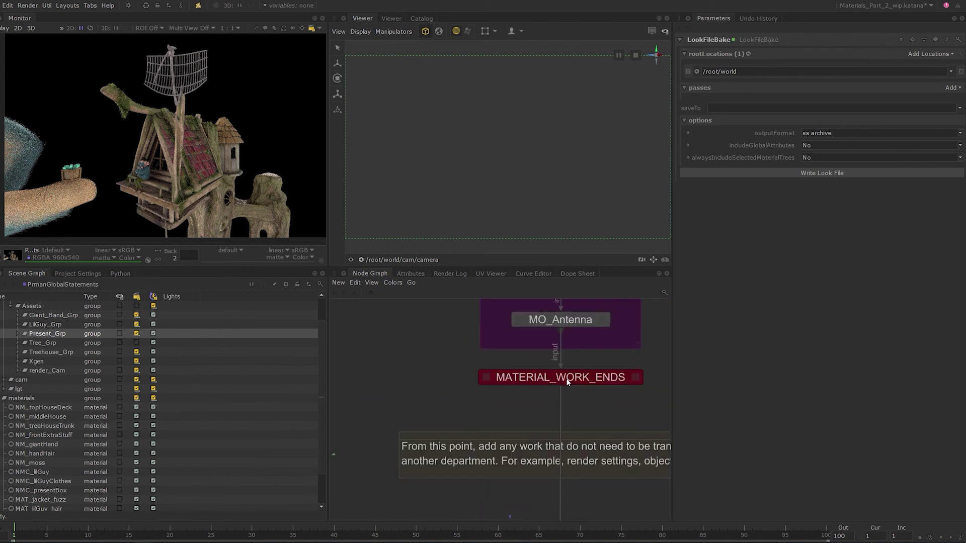
pyautogui.click(560, 389)
pyautogui.scroll(-3, 538, 392)
pyautogui.scroll(-2, 498, 405)
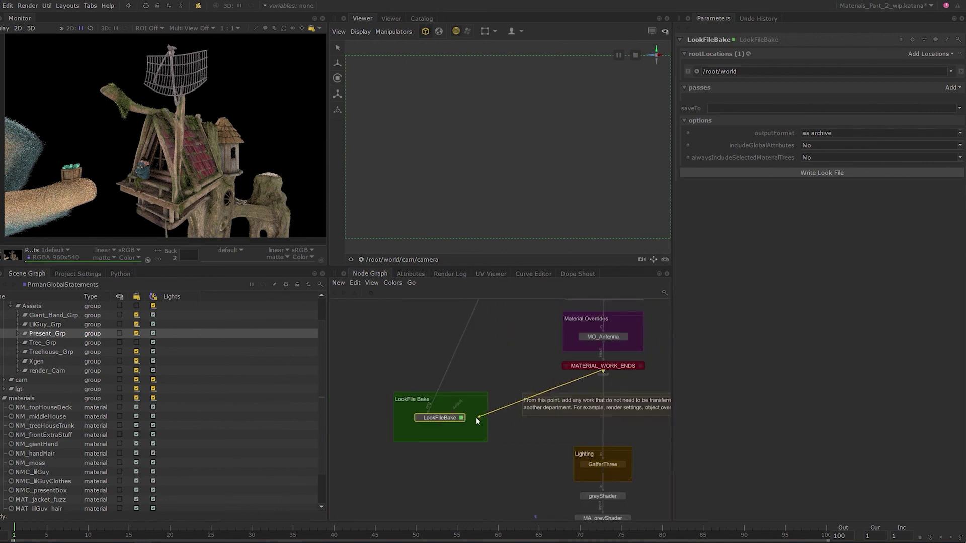
pyautogui.click(459, 419)
pyautogui.scroll(1, 182, 385)
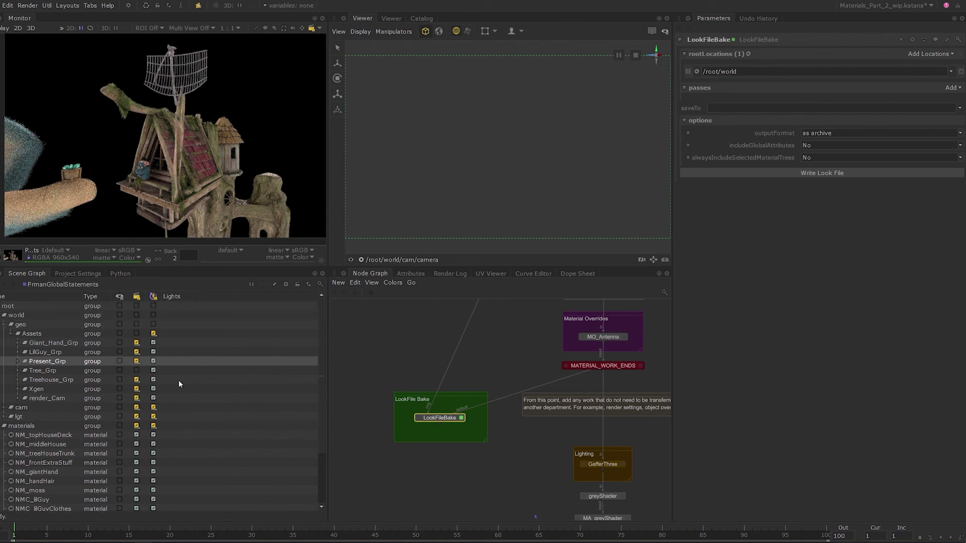
# - Set rootLocations to /root/world/geo/Assets and saveTo to LookFiles/Assets.klf, then launch Write Look File
pyautogui.click(34, 334)
pyautogui.moveTo(43, 334); pyautogui.dragTo(768, 73)
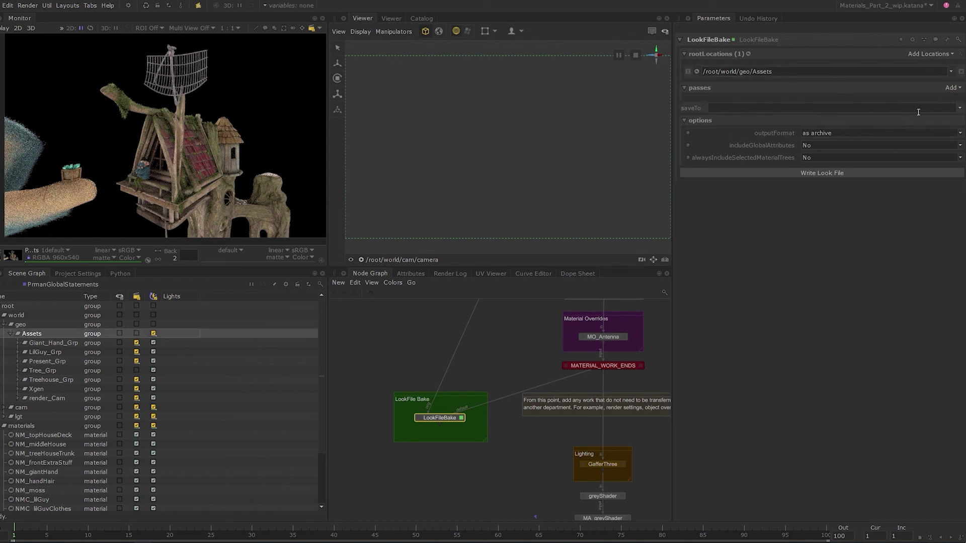
pyautogui.click(959, 110)
pyautogui.click(926, 117)
pyautogui.doubleClick(378, 222)
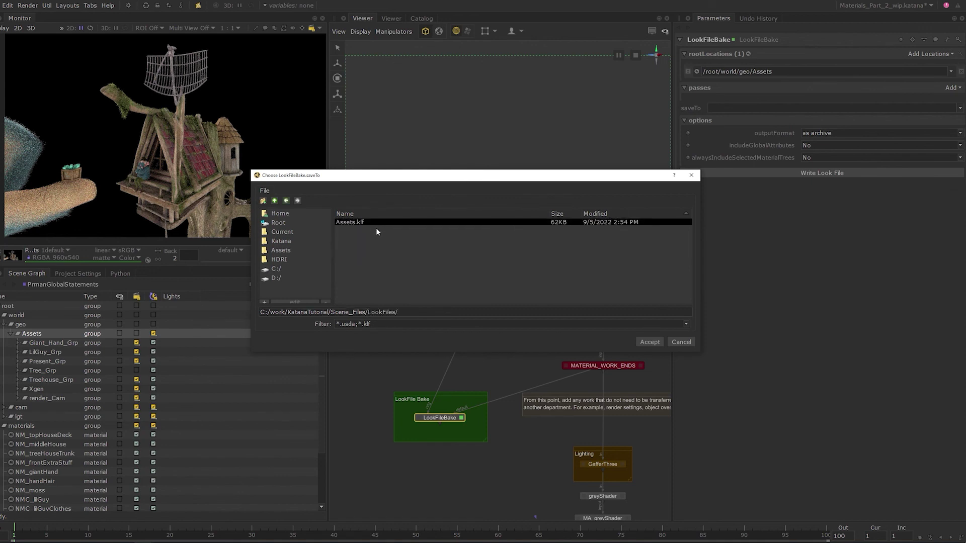
pyautogui.click(360, 225)
pyautogui.click(648, 342)
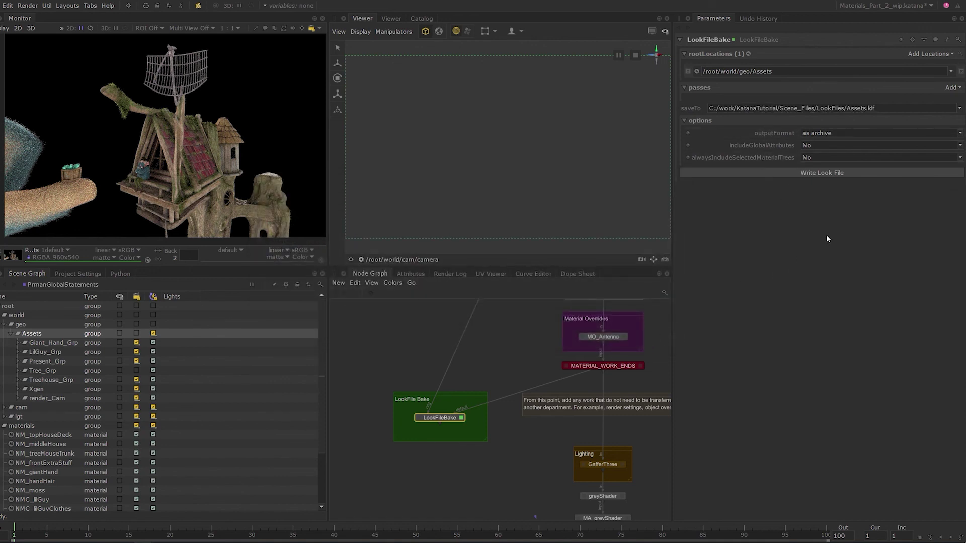
pyautogui.click(875, 173)
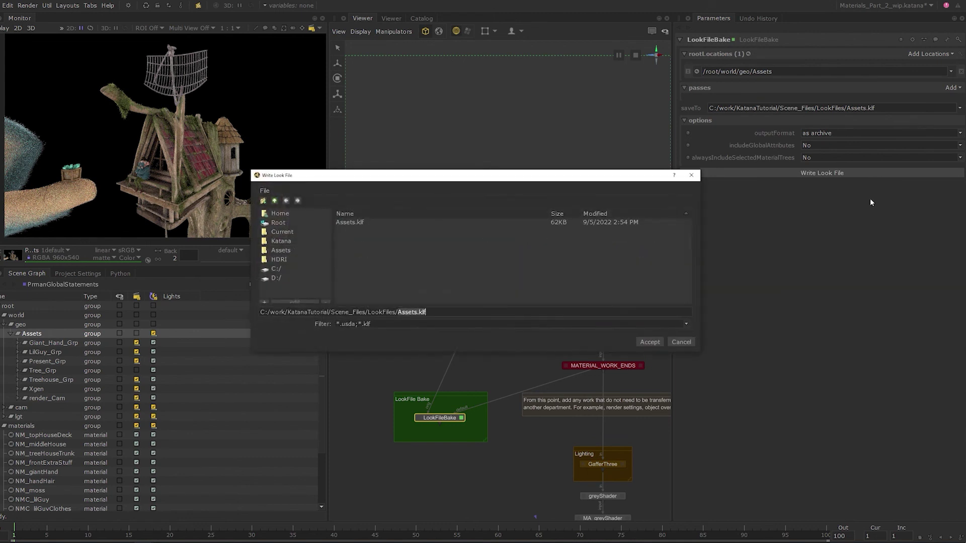
# - Accept the Assets.klf write and dismiss the resulting 'Hierarchy does not match' error
pyautogui.click(651, 338)
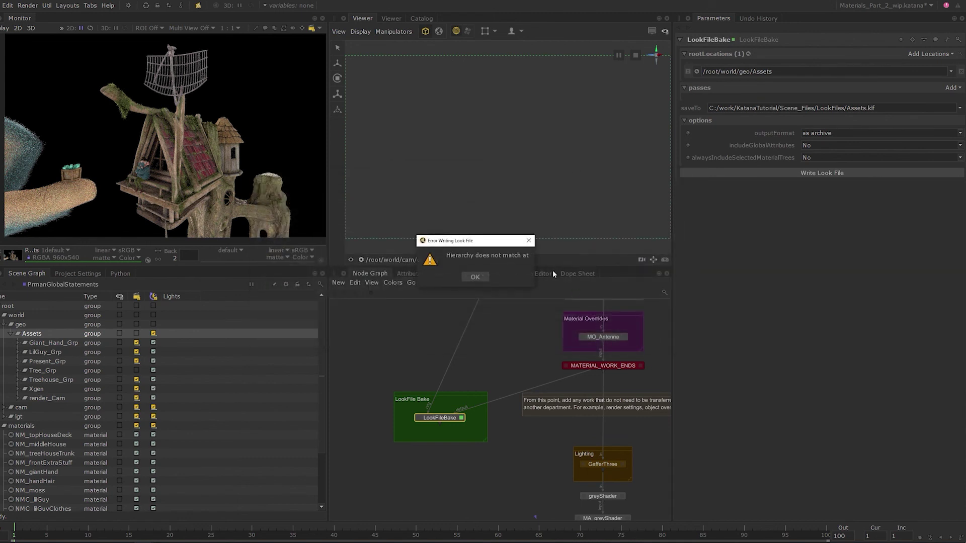
pyautogui.moveTo(496, 247); pyautogui.dragTo(517, 294)
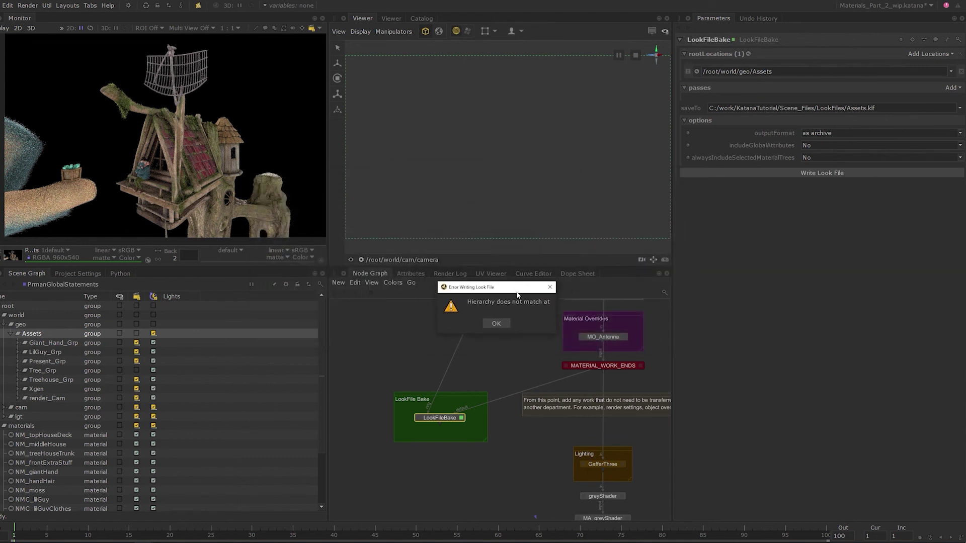
pyautogui.click(494, 323)
# - Show the Prune_empty_locations node's CEL statements inside the PRUNE group
pyautogui.scroll(-3, 487, 365)
pyautogui.moveTo(487, 365); pyautogui.dragTo(535, 429, button='middle')
pyautogui.scroll(5, 515, 427)
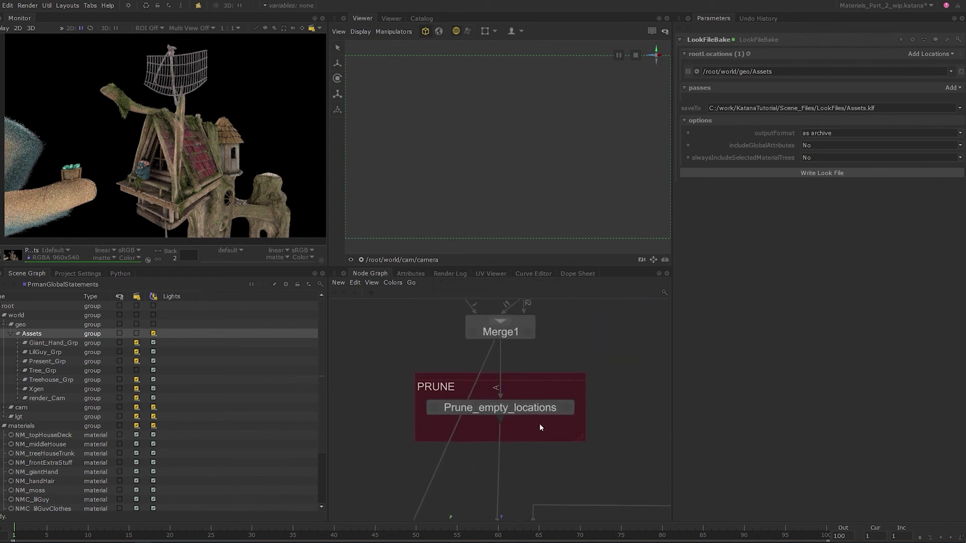
pyautogui.moveTo(513, 336)
pyautogui.mouseDown(button='middle')
pyautogui.moveTo(529, 416)
pyautogui.moveTo(527, 348)
pyautogui.mouseUp(button='middle')
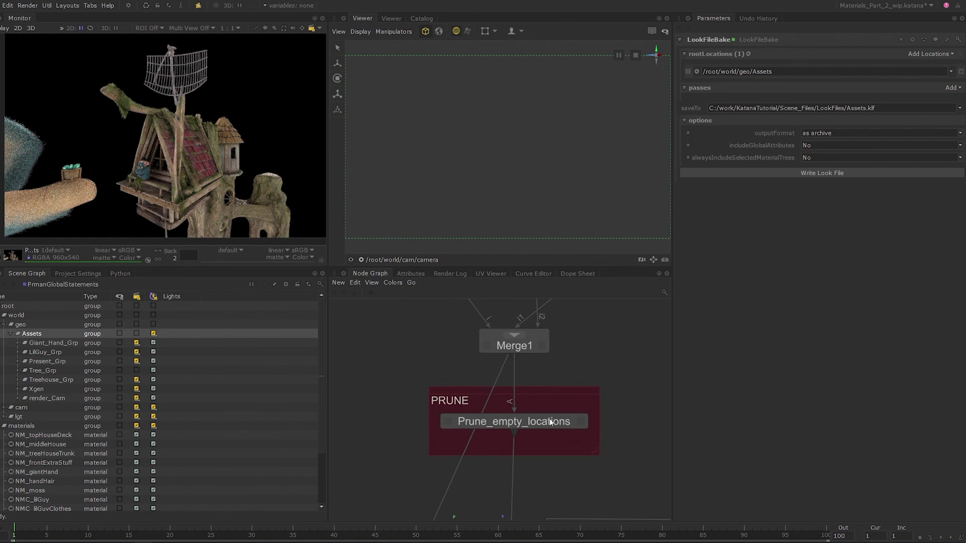
pyautogui.click(580, 421)
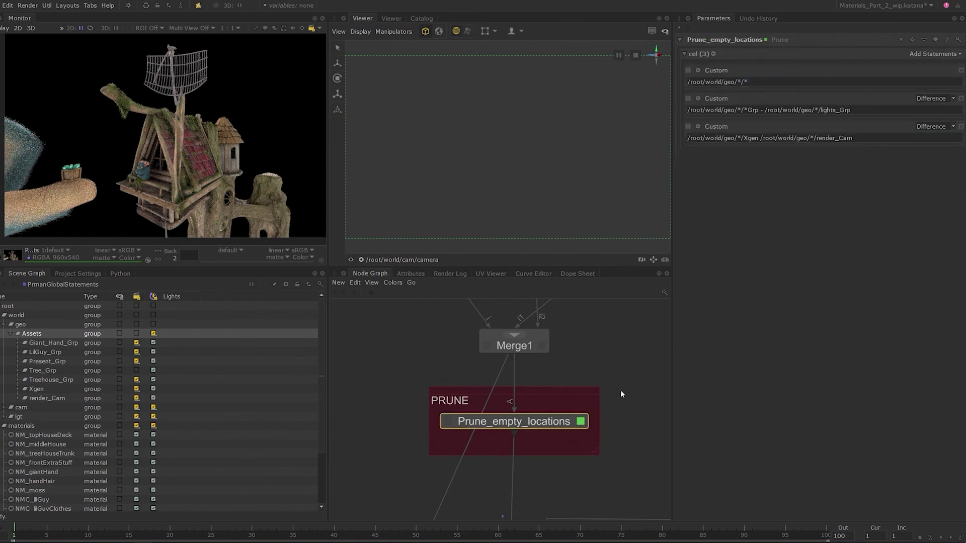
pyautogui.scroll(-4, 550, 385)
pyautogui.moveTo(562, 441); pyautogui.dragTo(509, 429, button='middle')
pyautogui.scroll(4, 486, 438)
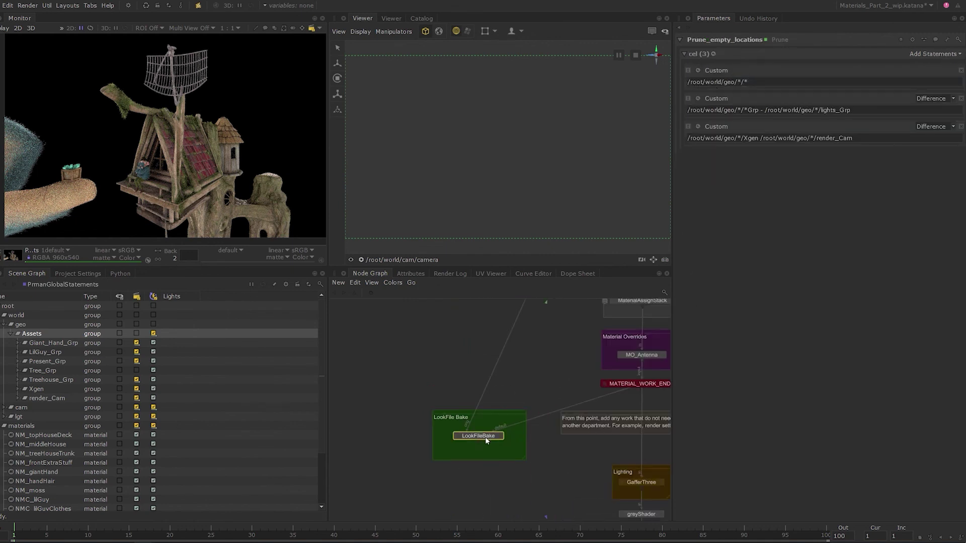
# - Reconnect the LookFileBake node's input to Prune_empty_locations instead of MATERIAL_WORK_ENDS
pyautogui.click(485, 437)
pyautogui.moveTo(547, 386); pyautogui.dragTo(499, 447, button='middle')
pyautogui.scroll(-3, 506, 397)
pyautogui.moveTo(506, 396); pyautogui.dragTo(506, 418, button='middle')
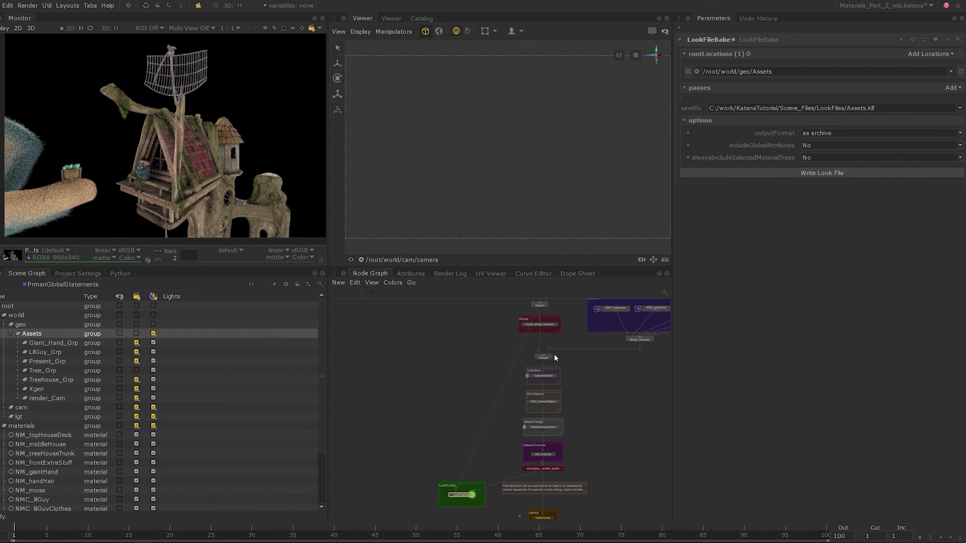
pyautogui.scroll(3, 545, 405)
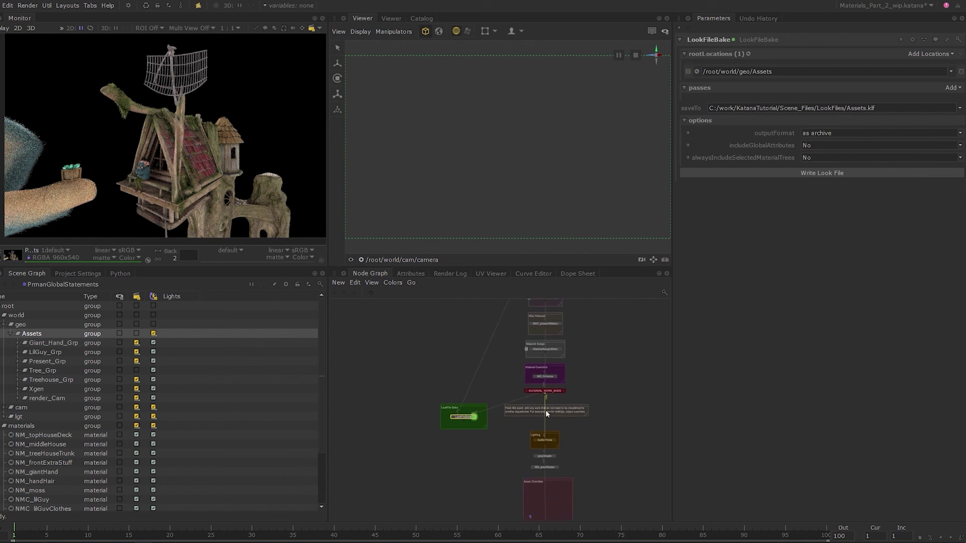
pyautogui.moveTo(559, 402); pyautogui.dragTo(541, 289, button='middle')
pyautogui.scroll(3, 541, 385)
pyautogui.scroll(-6, 524, 422)
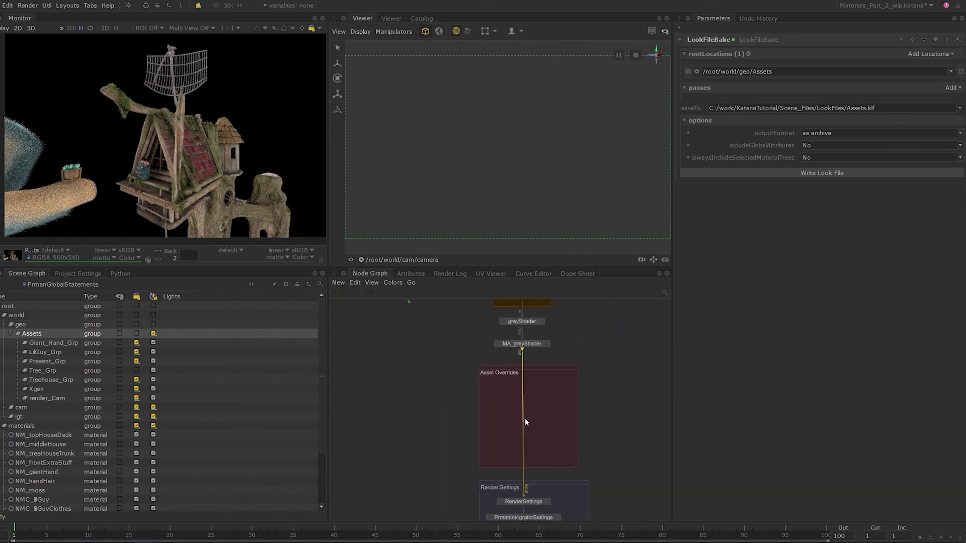
pyautogui.moveTo(522, 385); pyautogui.dragTo(493, 427, button='middle')
pyautogui.scroll(2, 482, 396)
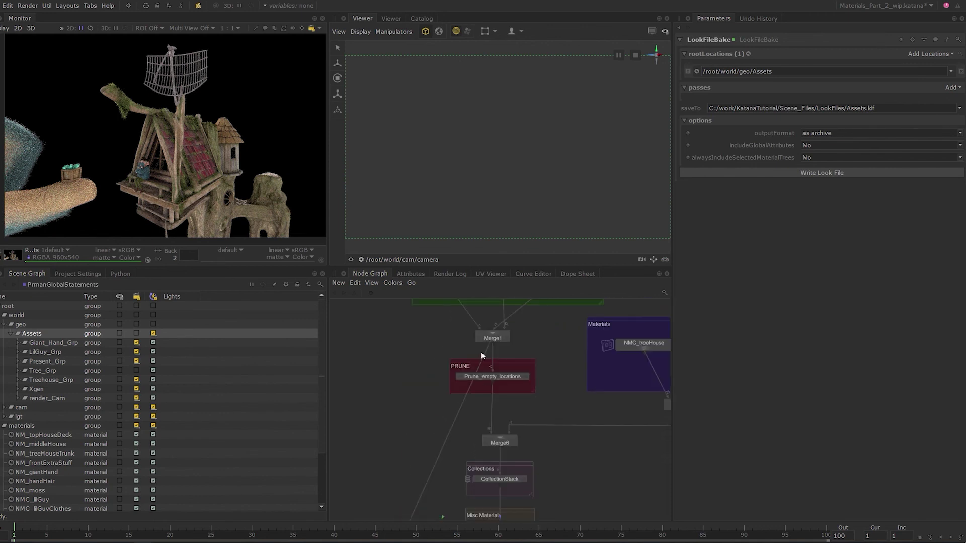
pyautogui.scroll(2, 485, 353)
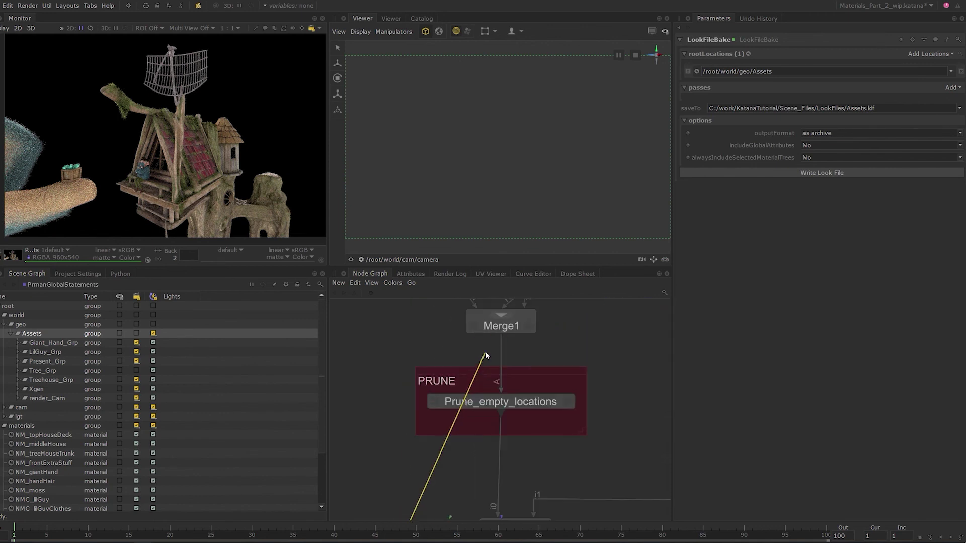
pyautogui.click(499, 410)
# - Route the LookFileBake wire through a Dot and write Assets.klf again
pyautogui.scroll(-4, 500, 412)
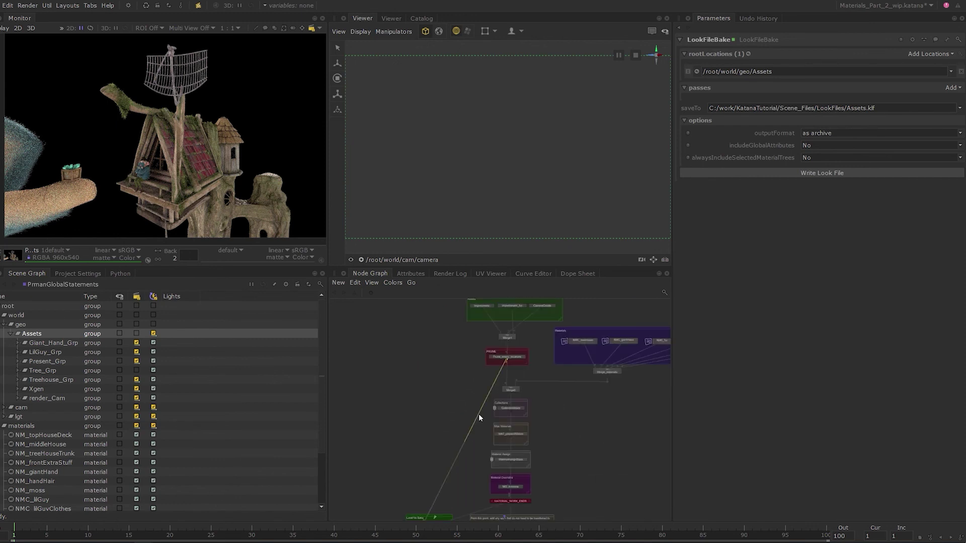
pyautogui.moveTo(475, 414); pyautogui.dragTo(441, 383)
pyautogui.scroll(2, 425, 483)
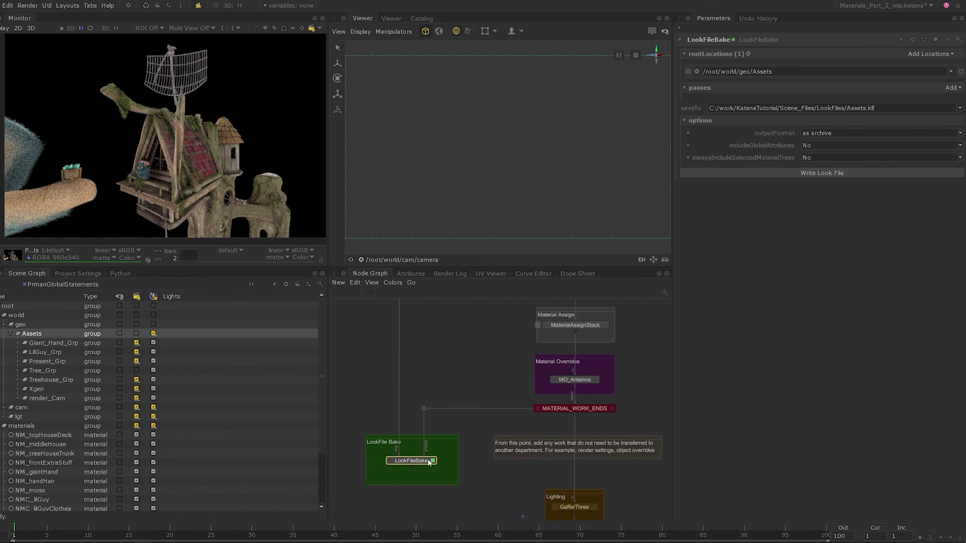
pyautogui.click(840, 176)
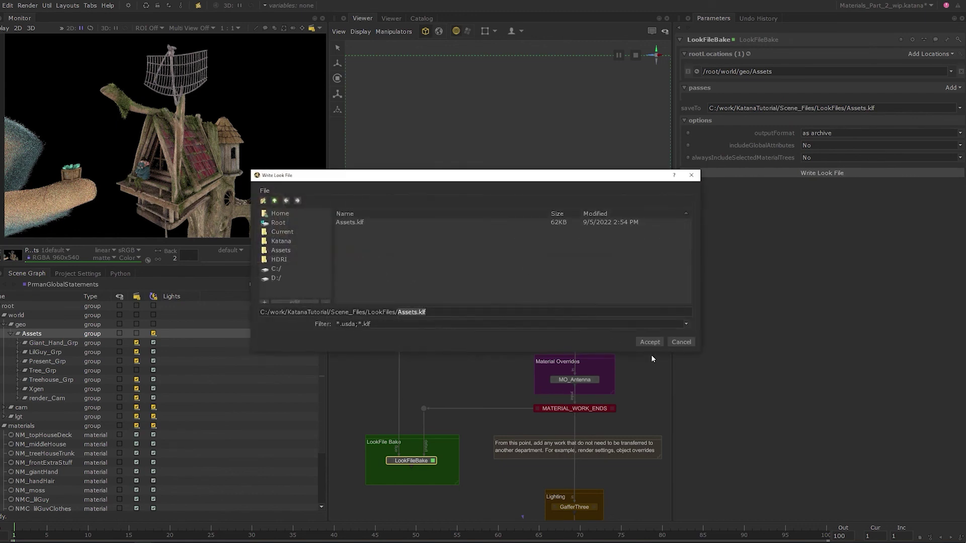
pyautogui.click(650, 342)
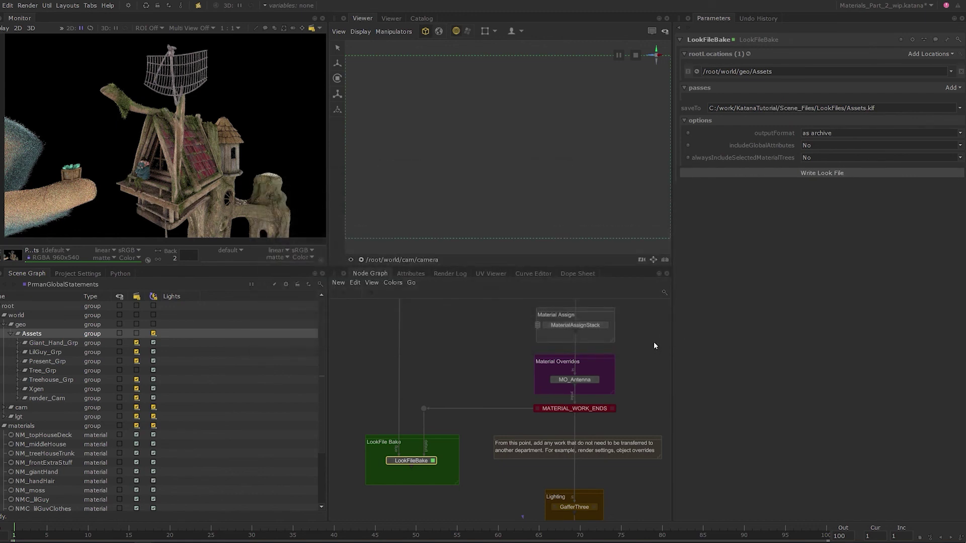